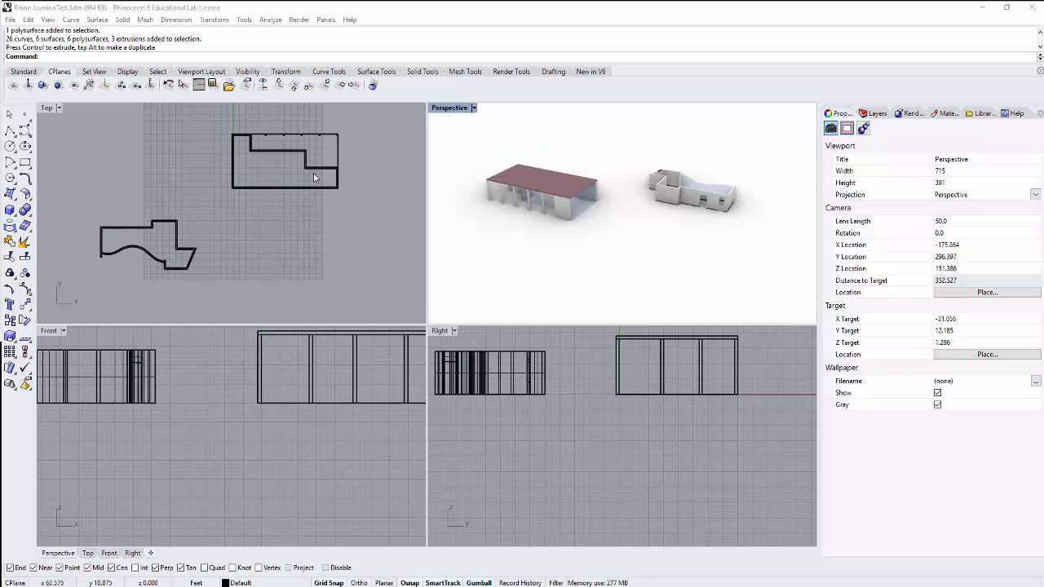
# Frame both buildings in the Top view and orbit the Perspective view to the drawing angle
pyautogui.moveTo(317, 221); pyautogui.dragTo(334, 243, button='right')
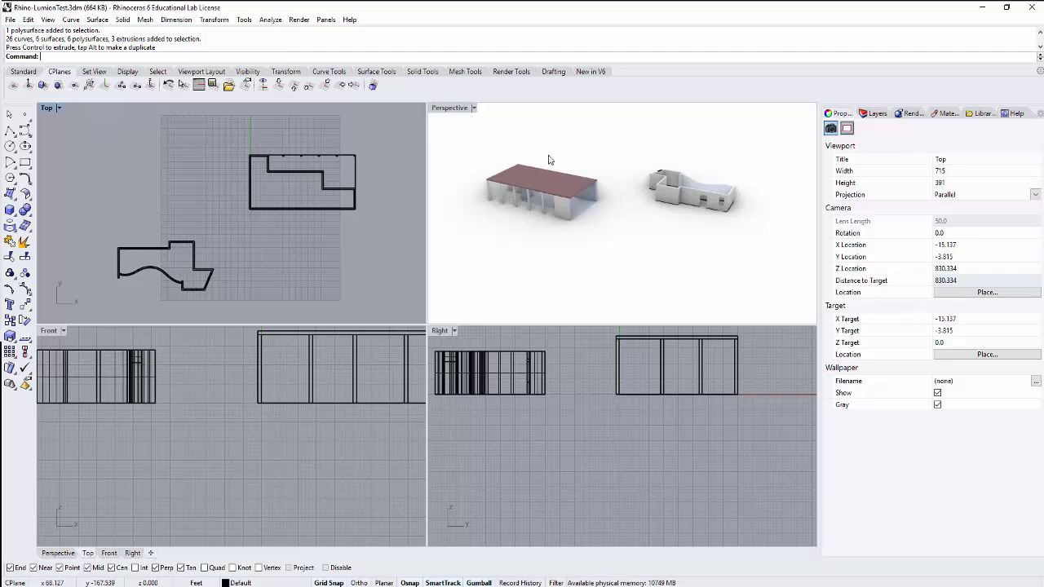
pyautogui.moveTo(698, 261)
pyautogui.mouseDown(button='right')
pyautogui.moveTo(639, 253)
pyautogui.moveTo(613, 270)
pyautogui.moveTo(640, 270)
pyautogui.mouseUp(button='right')
pyautogui.scroll(2, 636, 255)
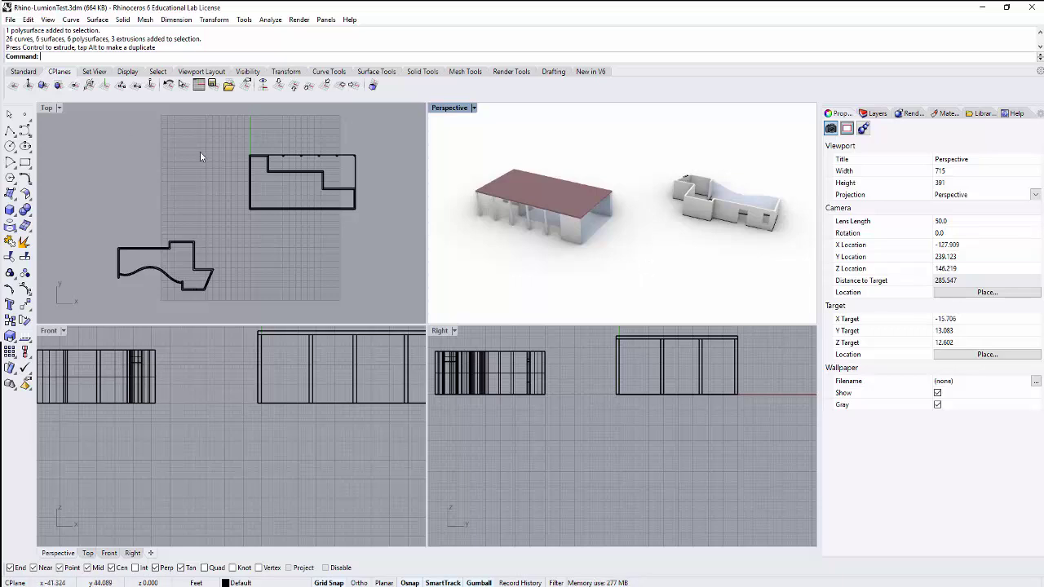
pyautogui.moveTo(201, 160); pyautogui.dragTo(199, 169, button='right')
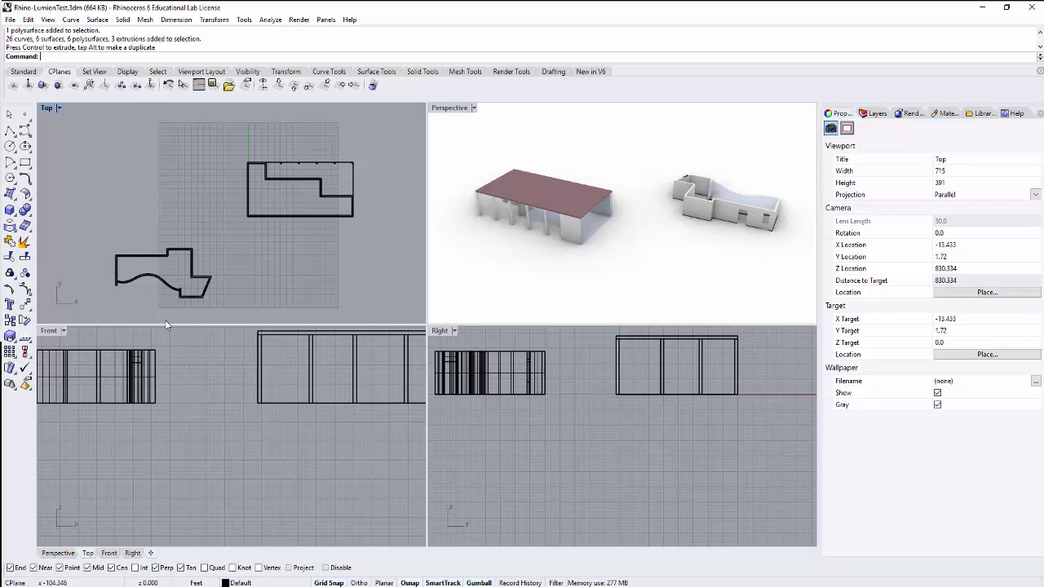
pyautogui.moveTo(323, 266); pyautogui.dragTo(319, 254, button='right')
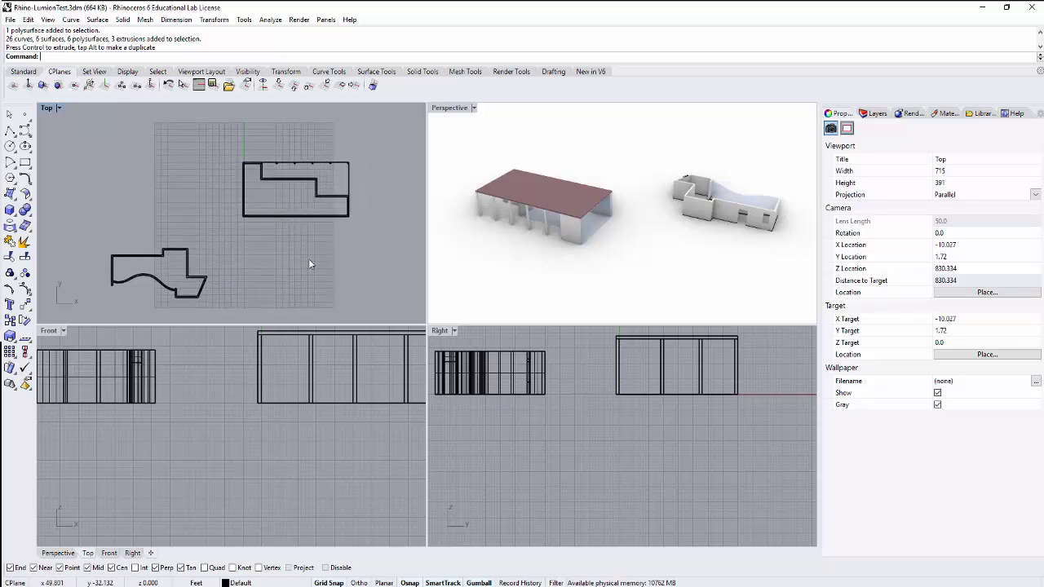
pyautogui.scroll(-2, 584, 447)
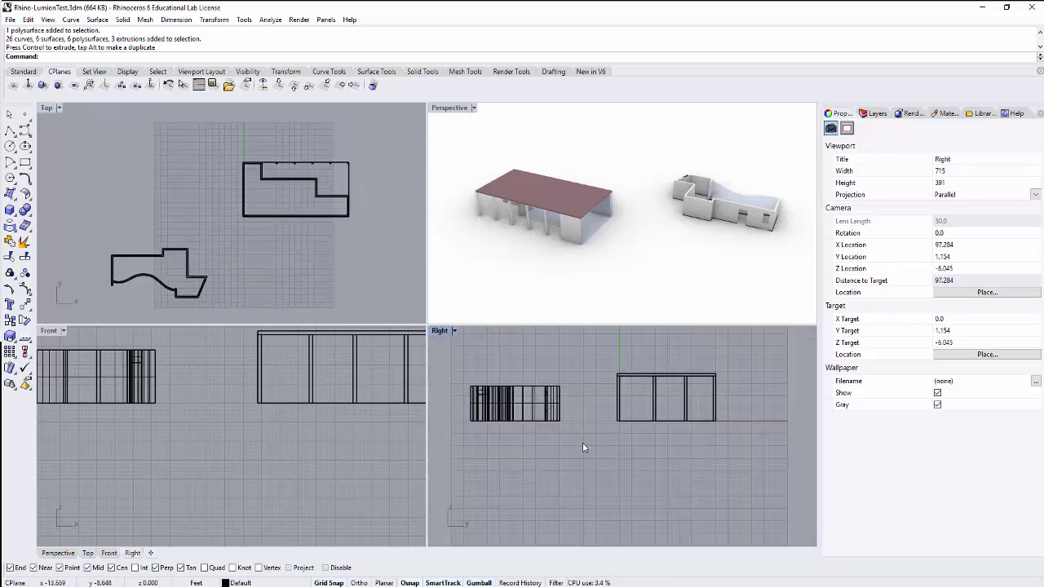
pyautogui.scroll(-2, 242, 442)
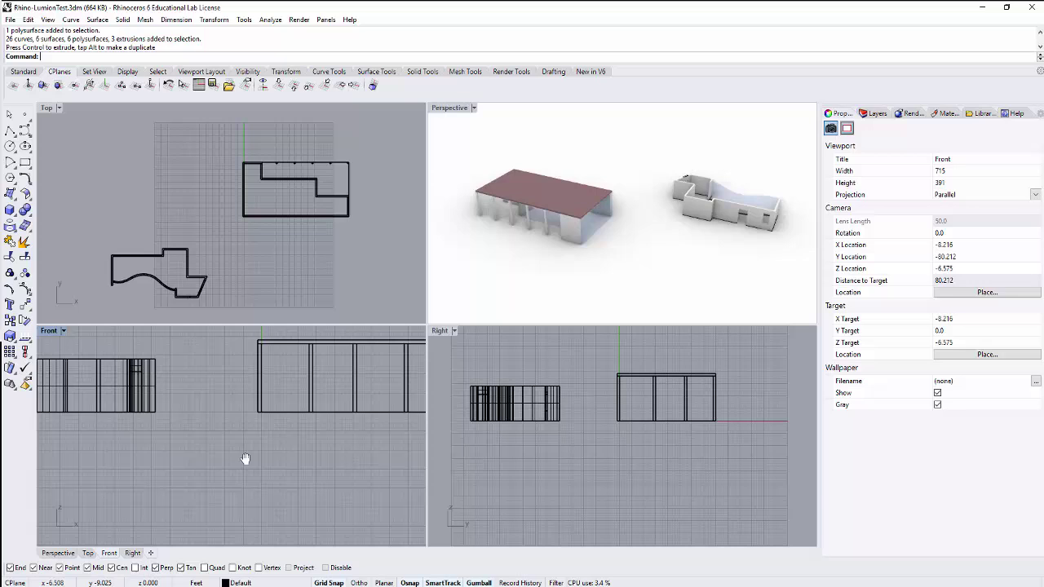
pyautogui.click(640, 203)
pyautogui.moveTo(640, 203); pyautogui.dragTo(628, 181, button='right')
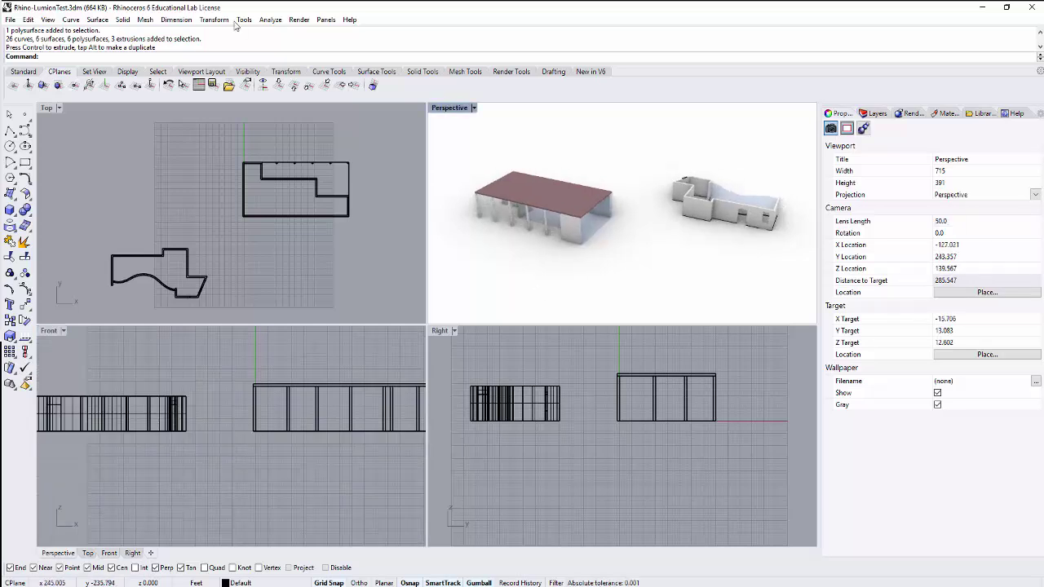
# Run Make 2-D Drawing on both buildings, producing grouped curves with hidden lines
pyautogui.click(181, 23)
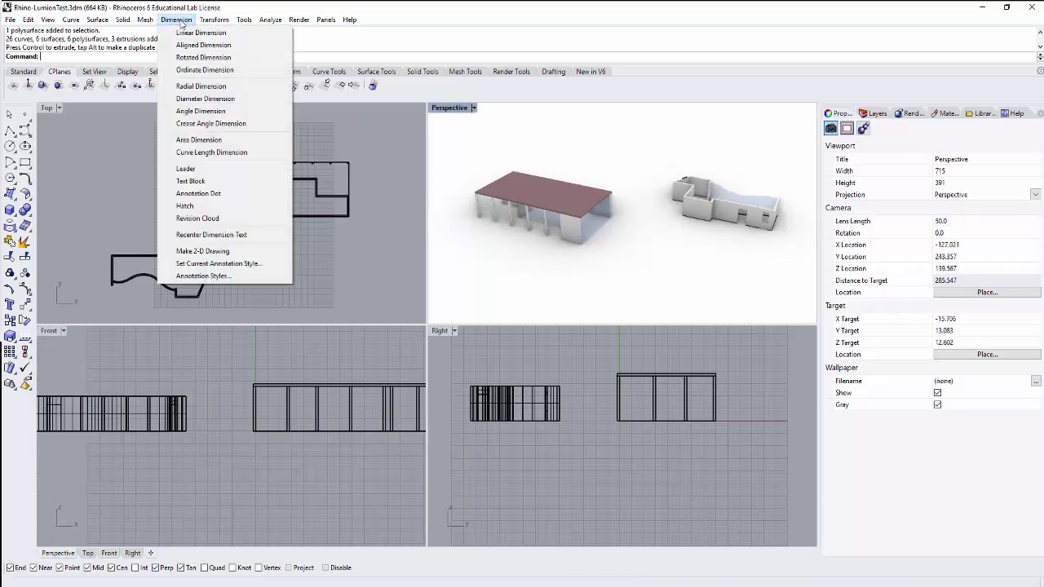
pyautogui.click(210, 254)
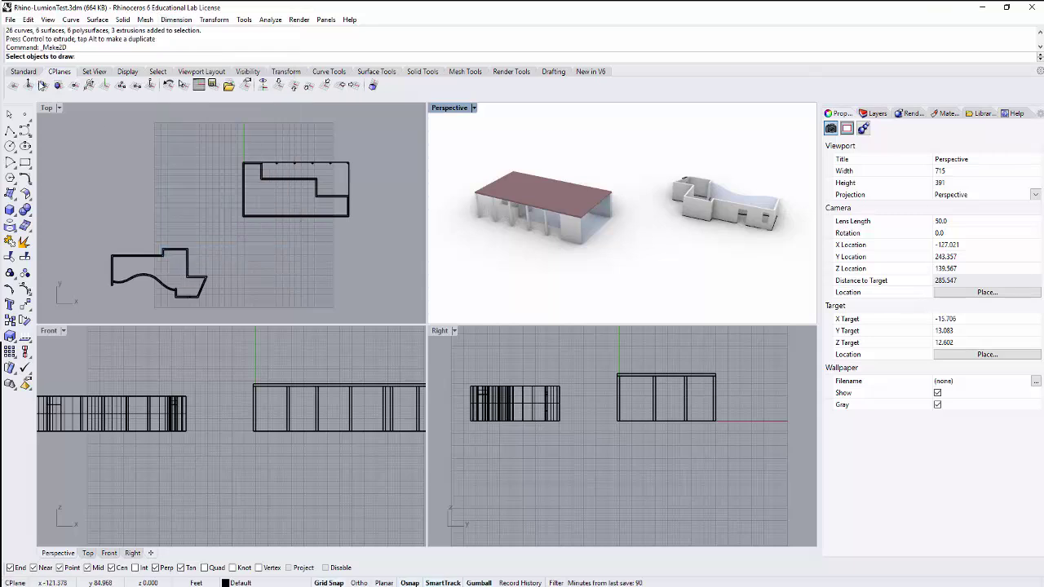
pyautogui.moveTo(61, 122)
pyautogui.mouseDown()
pyautogui.moveTo(204, 171)
pyautogui.moveTo(377, 284)
pyautogui.moveTo(387, 308)
pyautogui.mouseUp()
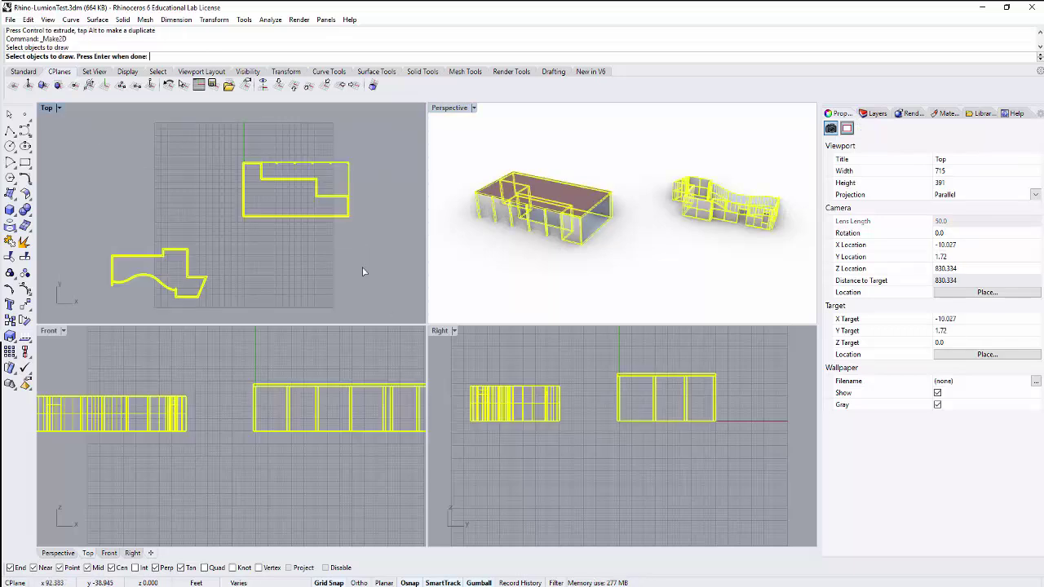
pyautogui.press('Return')
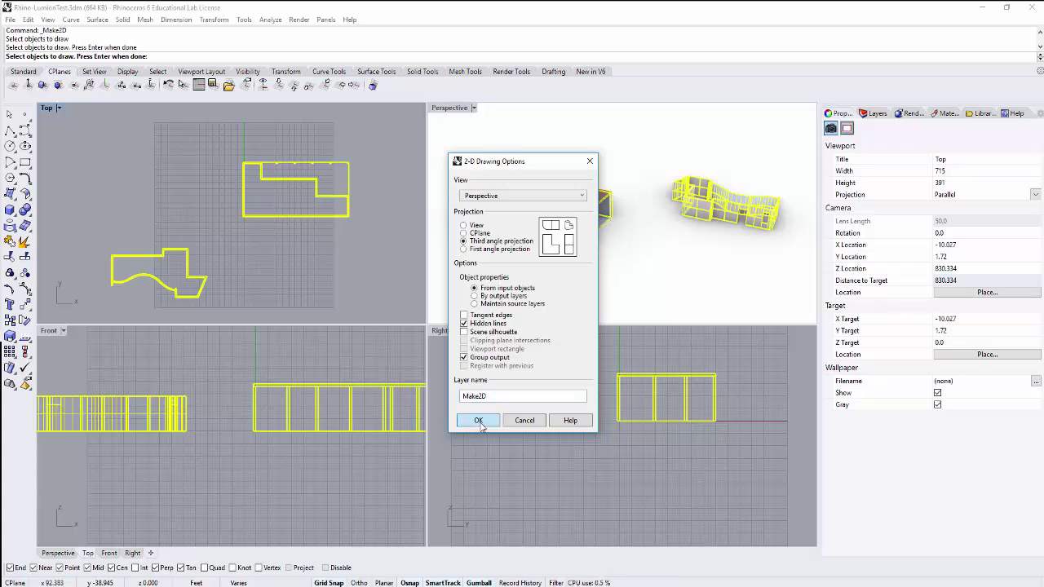
pyautogui.click(479, 421)
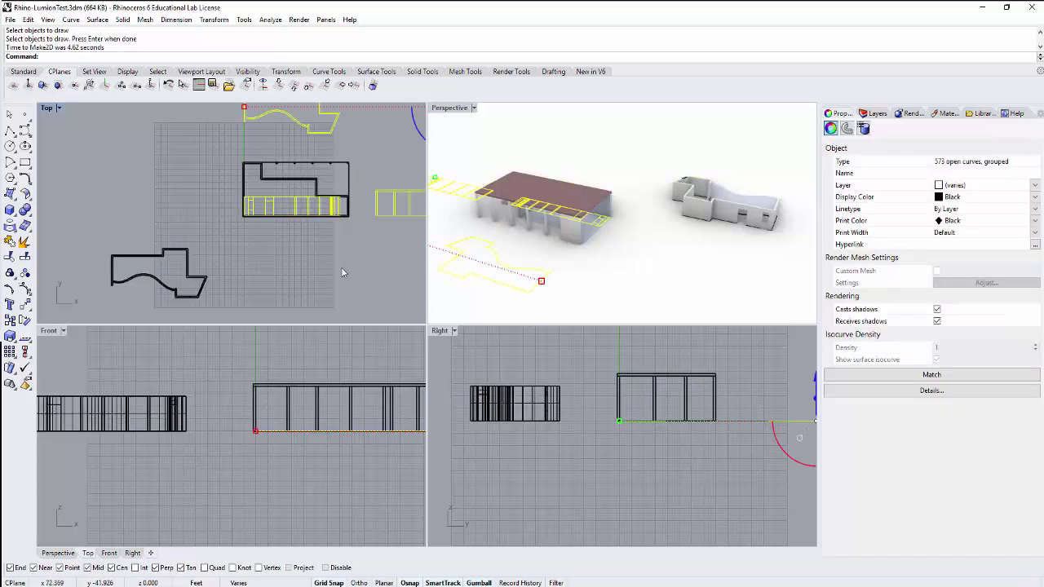
# Move the newly generated Make2D linework up and to the right, clear of the models
pyautogui.scroll(-5, 342, 273)
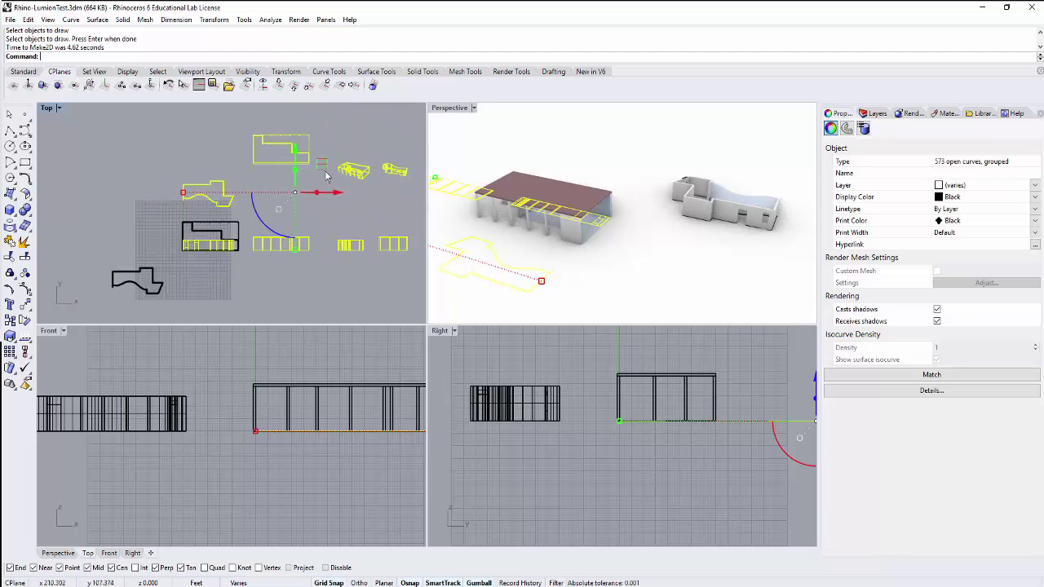
pyautogui.moveTo(327, 176); pyautogui.dragTo(253, 139)
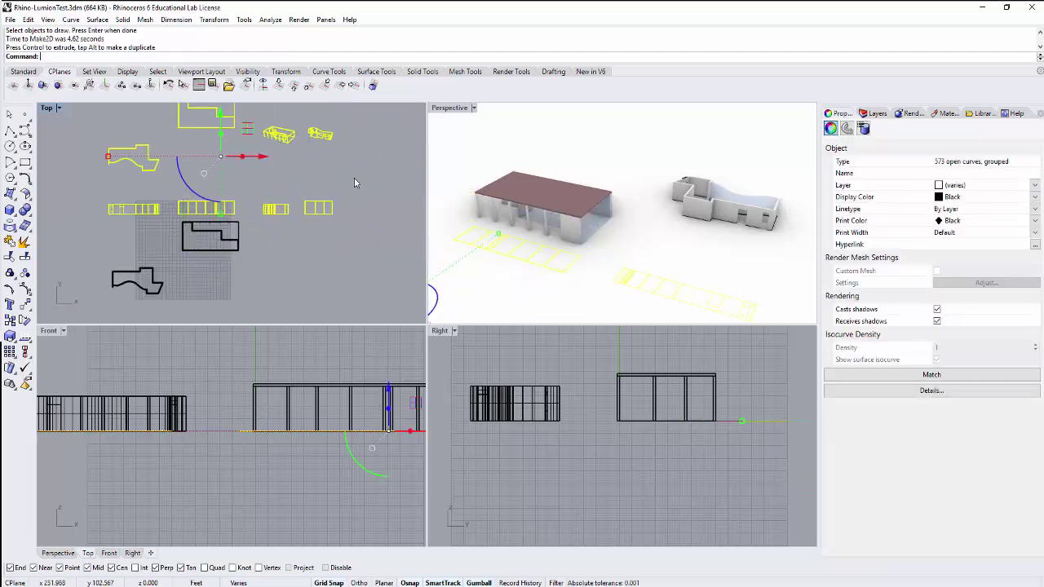
pyautogui.moveTo(354, 183); pyautogui.dragTo(346, 208, button='right')
pyautogui.moveTo(281, 228); pyautogui.dragTo(327, 253)
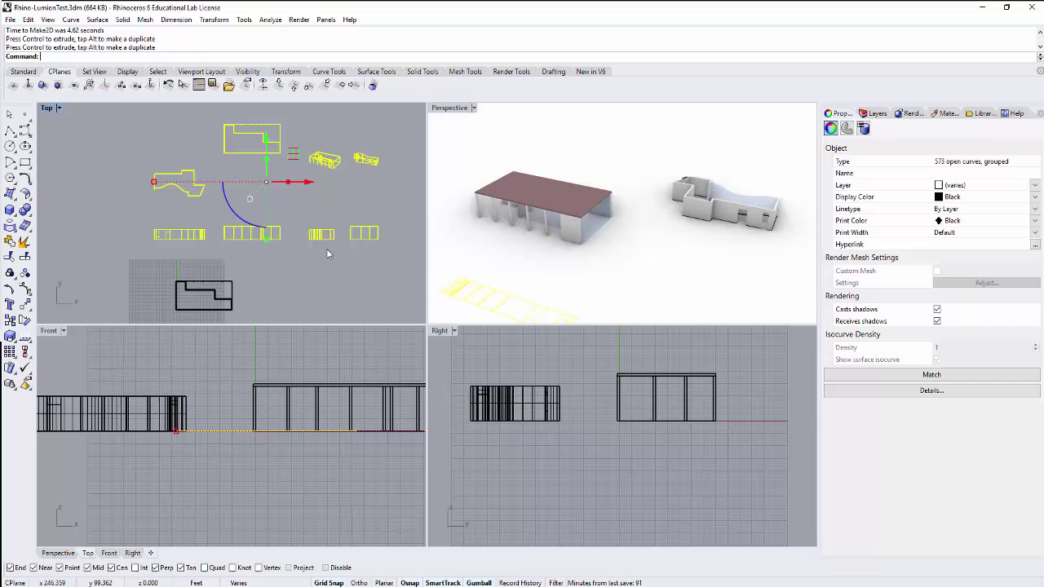
pyautogui.click(320, 272)
pyautogui.scroll(-3, 322, 274)
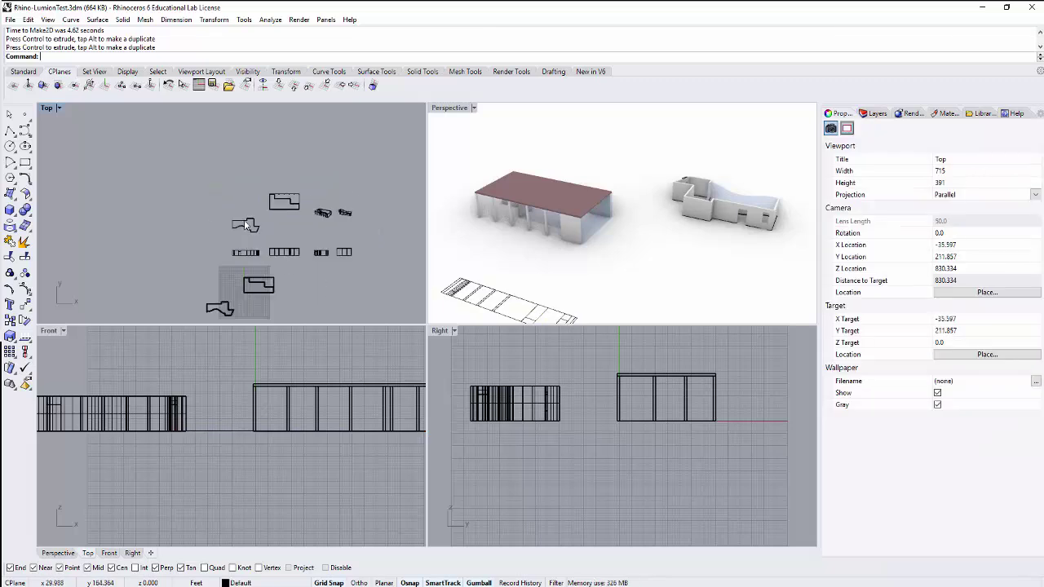
pyautogui.scroll(2, 247, 226)
# Shift the 48-, 65- and 360-curve drawing groups upward into aligned rows
pyautogui.moveTo(218, 193); pyautogui.dragTo(282, 160)
pyautogui.press('Escape')
pyautogui.click(255, 192)
pyautogui.moveTo(186, 247); pyautogui.dragTo(342, 284)
pyautogui.moveTo(308, 241); pyautogui.dragTo(417, 222)
pyautogui.press('Escape')
pyautogui.moveTo(407, 181); pyautogui.dragTo(395, 167)
pyautogui.press('Escape')
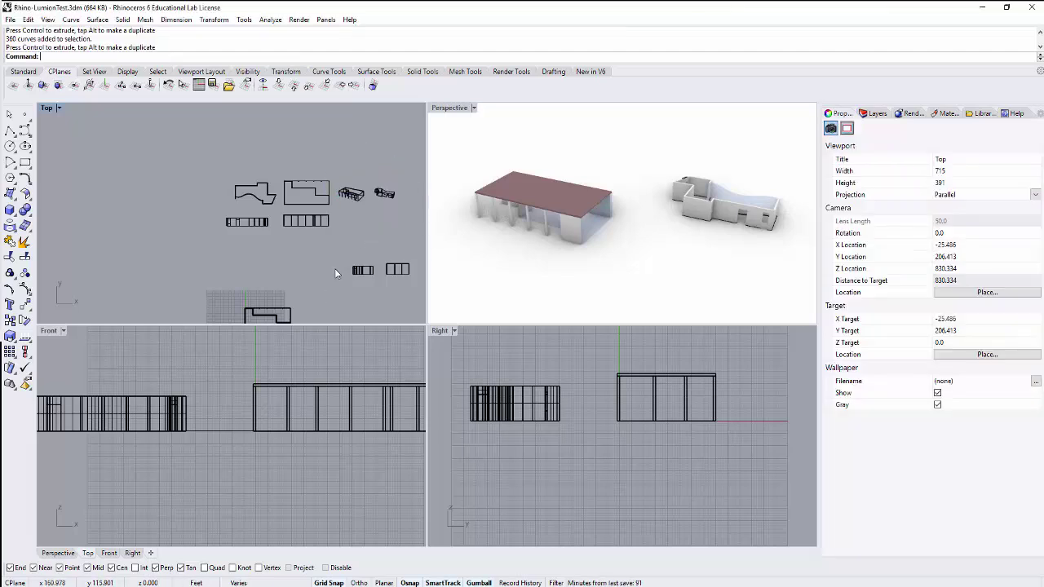
# Raise the two small 3D view drawings into the top row and recentre the Top view
pyautogui.moveTo(411, 263); pyautogui.dragTo(331, 289)
pyautogui.moveTo(394, 247); pyautogui.dragTo(393, 198)
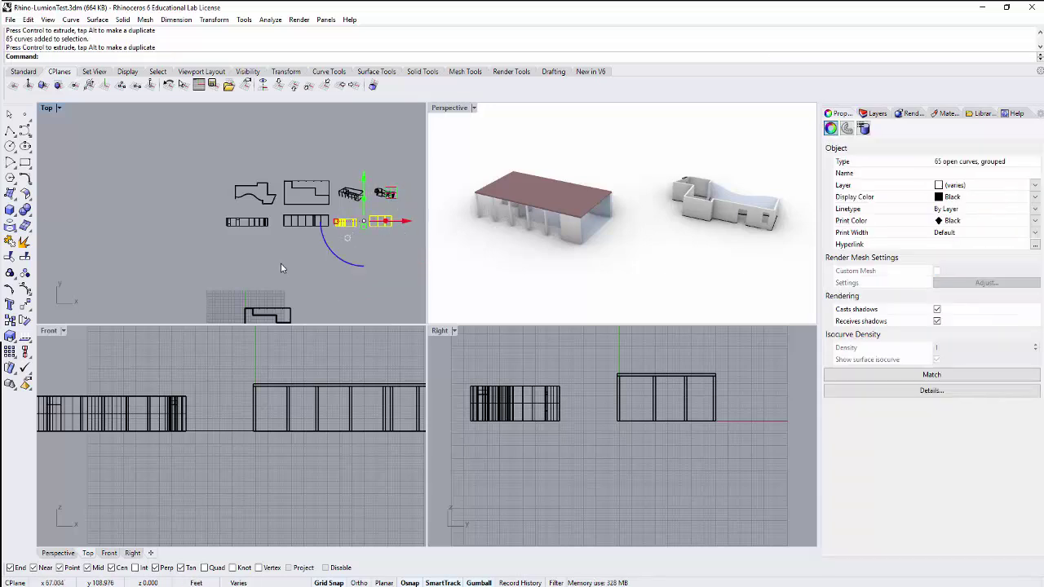
pyautogui.press('Escape')
pyautogui.moveTo(335, 248); pyautogui.dragTo(256, 285, button='right')
pyautogui.scroll(3, 264, 282)
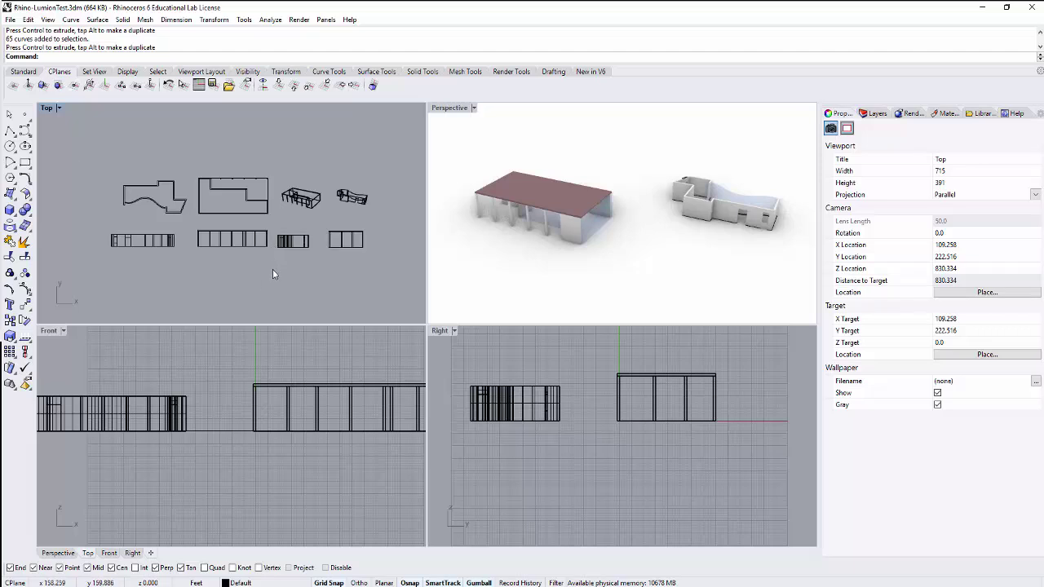
pyautogui.moveTo(264, 287); pyautogui.dragTo(283, 294, button='right')
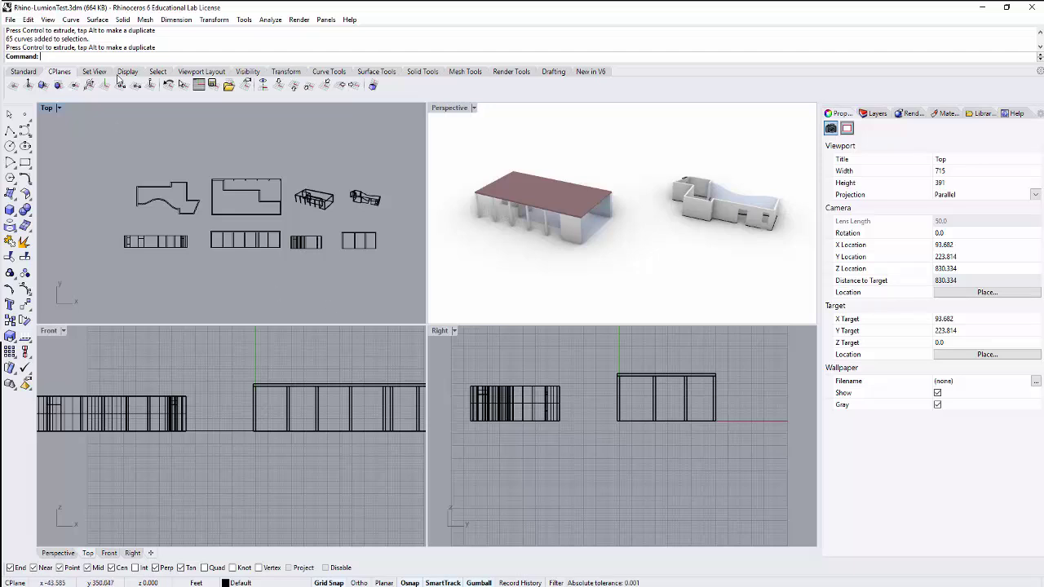
# Create a Rhino PDF layout named 11x17, Tabloid landscape, with page units in inches
pyautogui.click(48, 20)
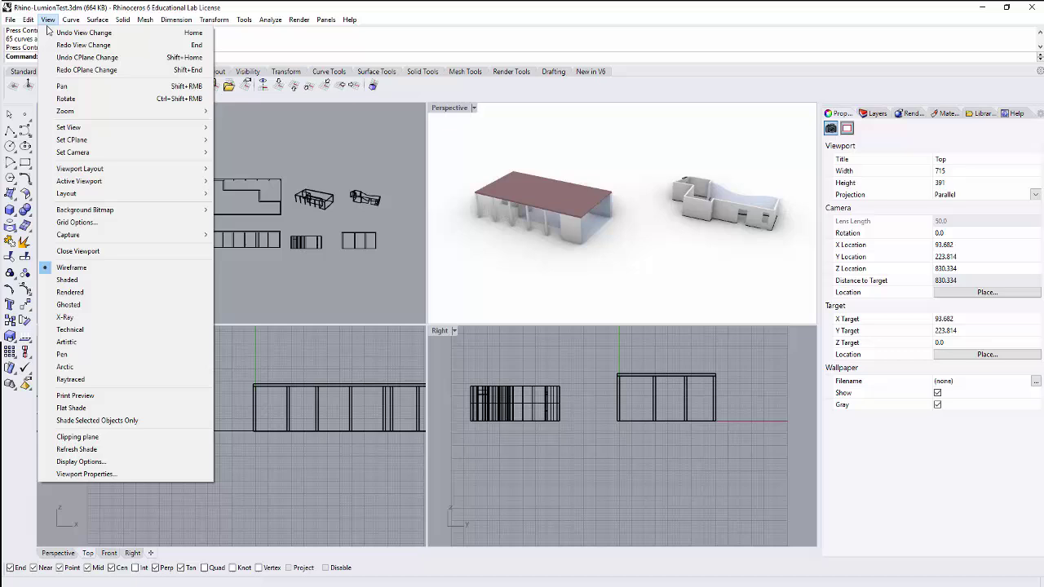
pyautogui.moveTo(81, 200)
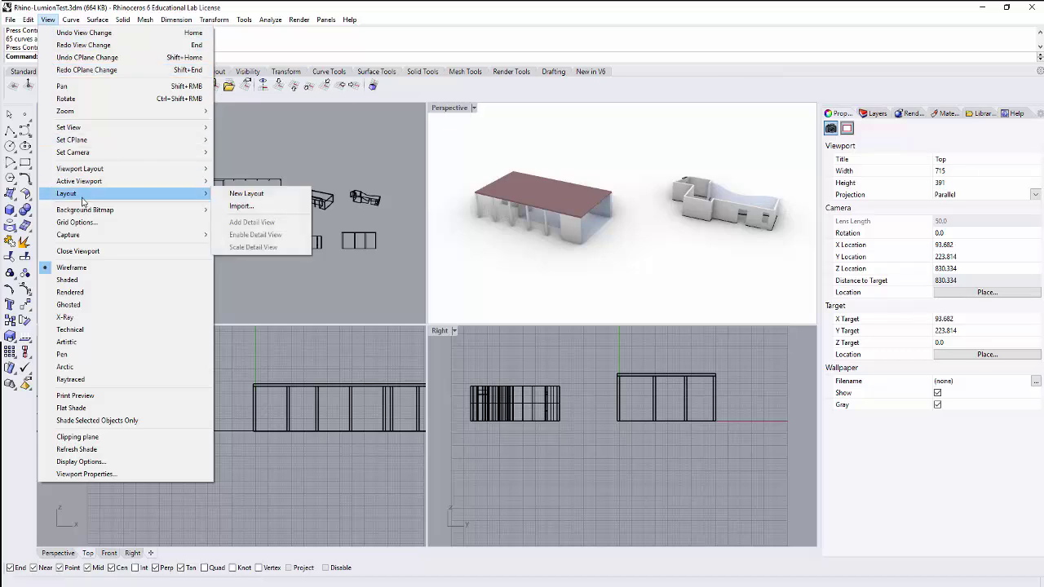
pyautogui.click(228, 195)
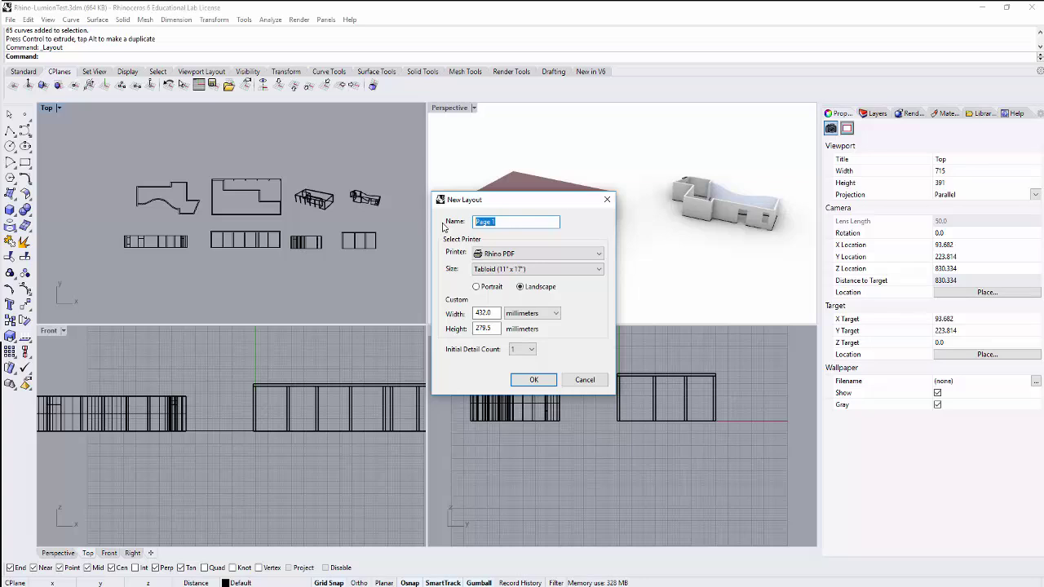
pyautogui.write('11x17')
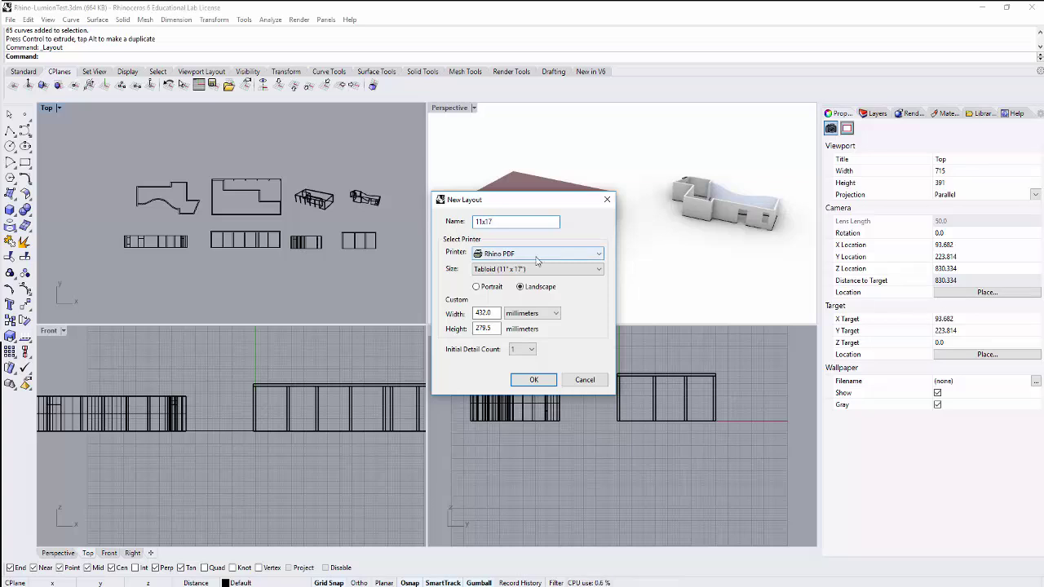
pyautogui.click(529, 314)
pyautogui.click(535, 328)
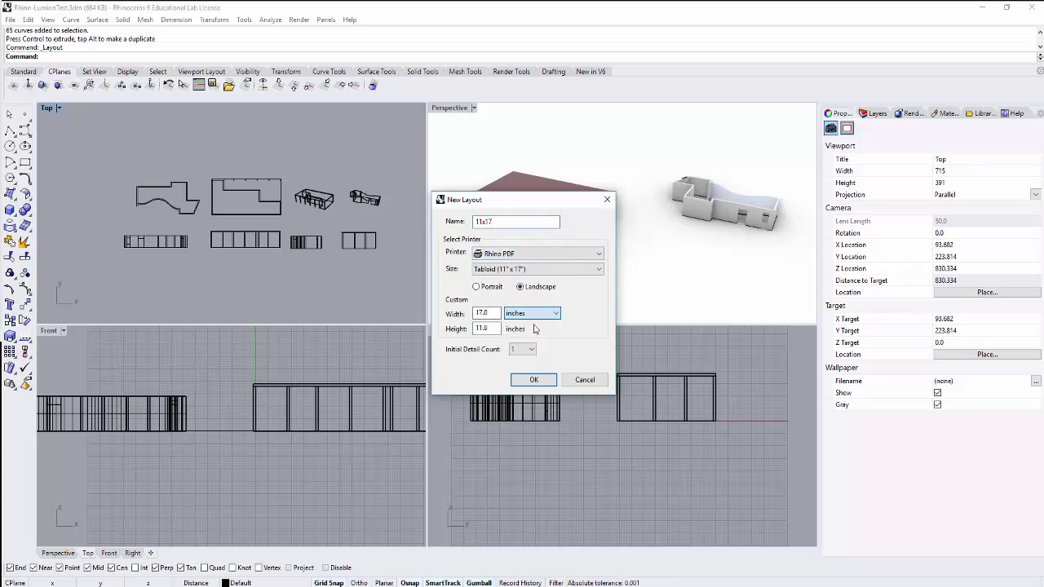
pyautogui.click(491, 313)
pyautogui.click(535, 382)
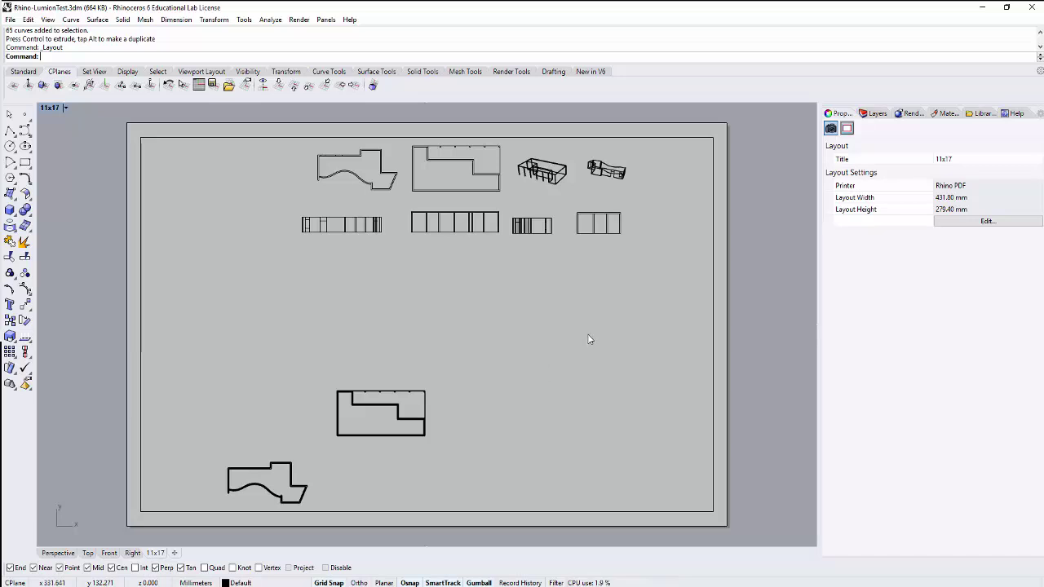
# Activate the layout detail and pan and zoom to enlarge the drawings
pyautogui.doubleClick(505, 293)
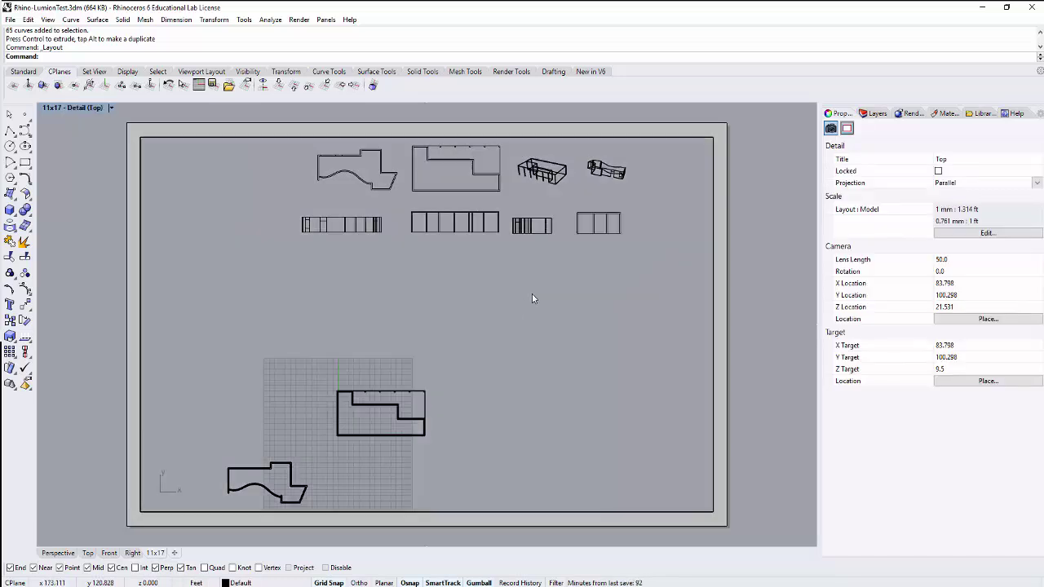
pyautogui.moveTo(542, 284); pyautogui.dragTo(448, 378, button='right')
pyautogui.scroll(2, 503, 373)
pyautogui.scroll(1, 464, 389)
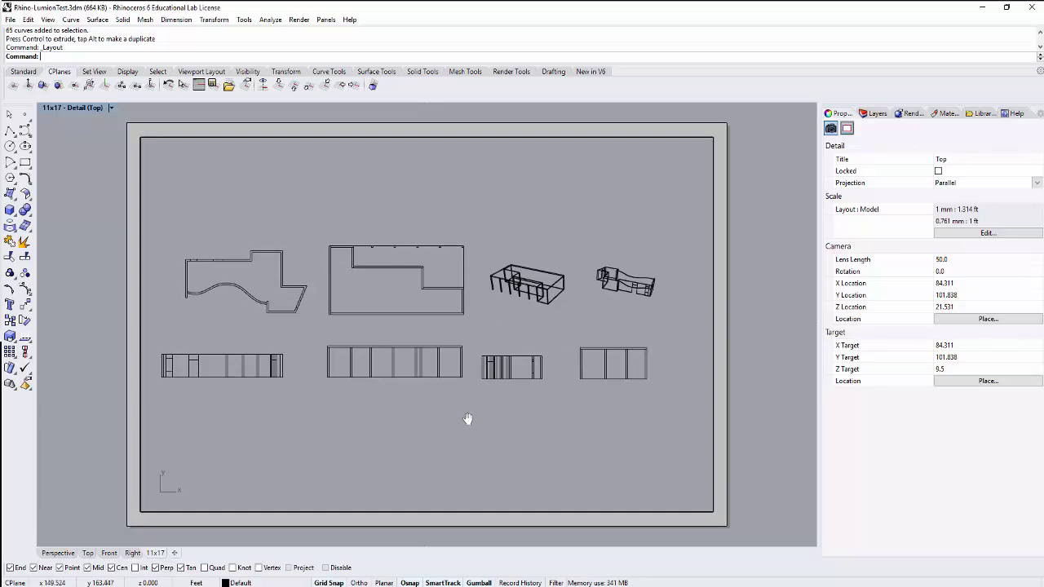
pyautogui.moveTo(468, 419); pyautogui.dragTo(466, 422, button='right')
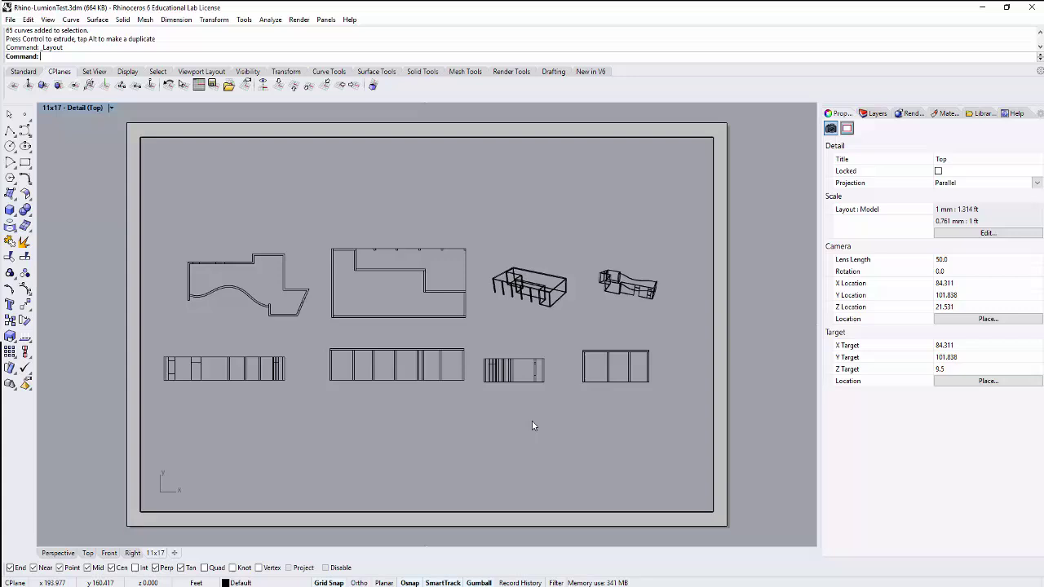
# Fine-tune zoom and position so the eight drawings sit centred on the sheet
pyautogui.moveTo(498, 412); pyautogui.dragTo(510, 421, button='right')
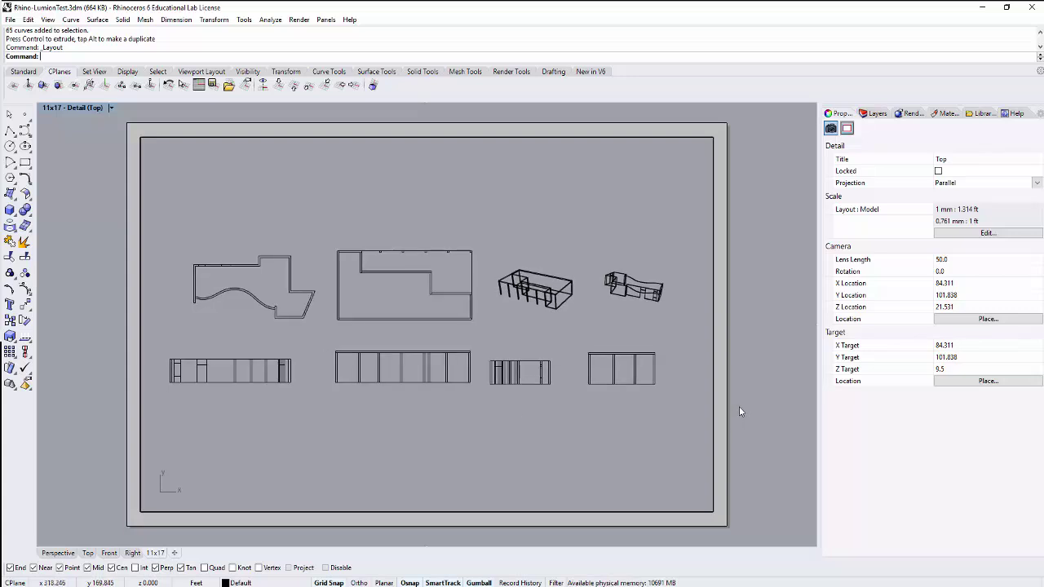
pyautogui.scroll(5, 420, 295)
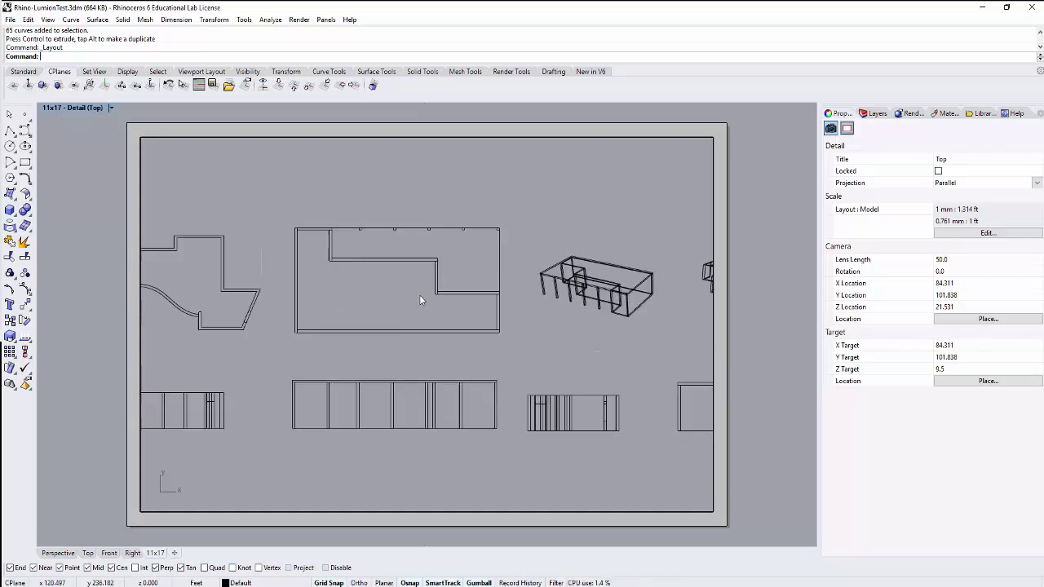
pyautogui.scroll(-5, 422, 302)
pyautogui.scroll(5, 423, 302)
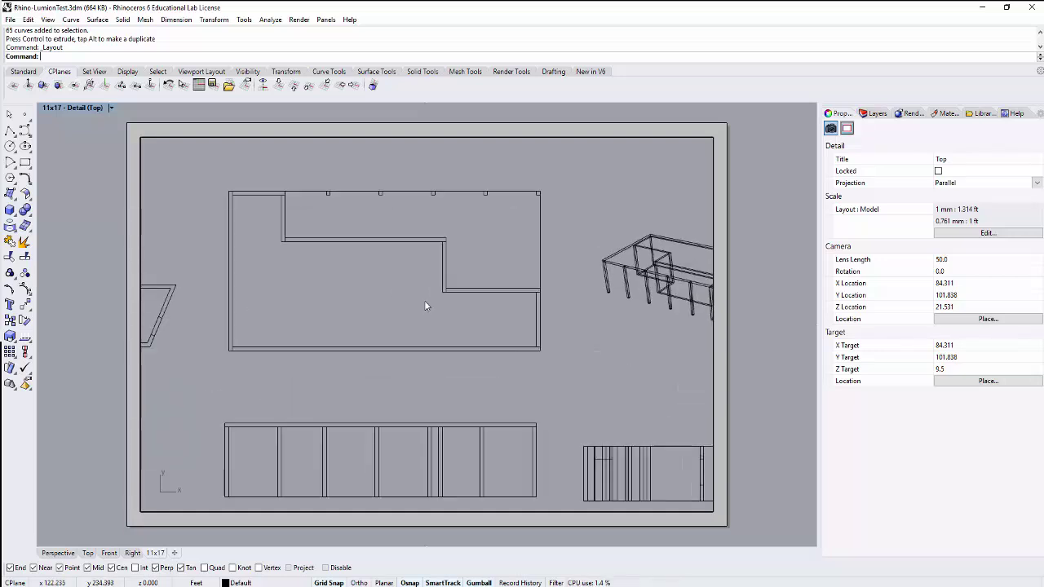
pyautogui.scroll(-5, 424, 304)
pyautogui.scroll(3, 540, 328)
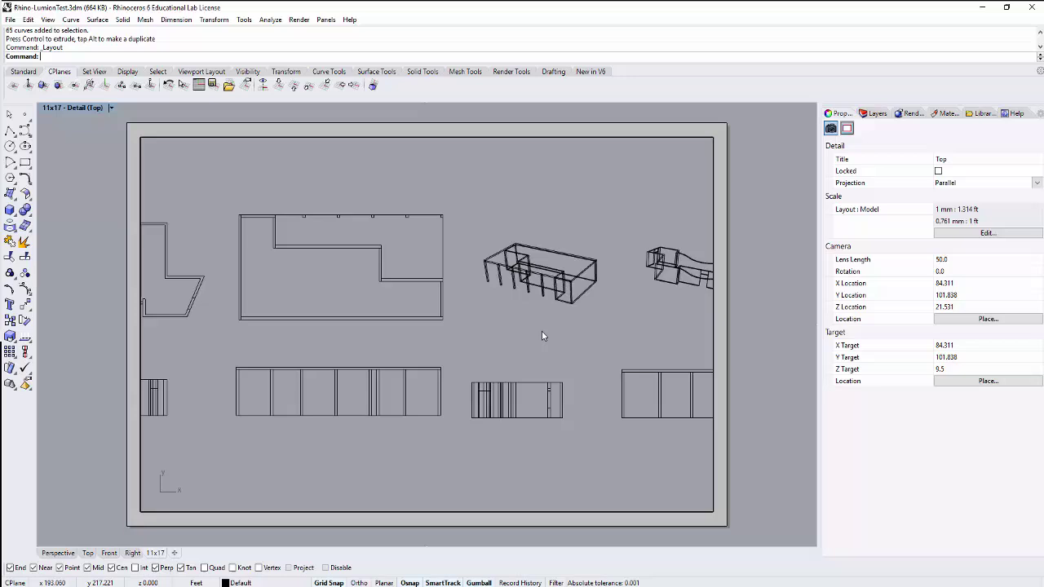
pyautogui.scroll(-4, 542, 331)
pyautogui.scroll(2, 445, 334)
pyautogui.scroll(-1, 448, 333)
pyautogui.moveTo(483, 352); pyautogui.dragTo(467, 353, button='right')
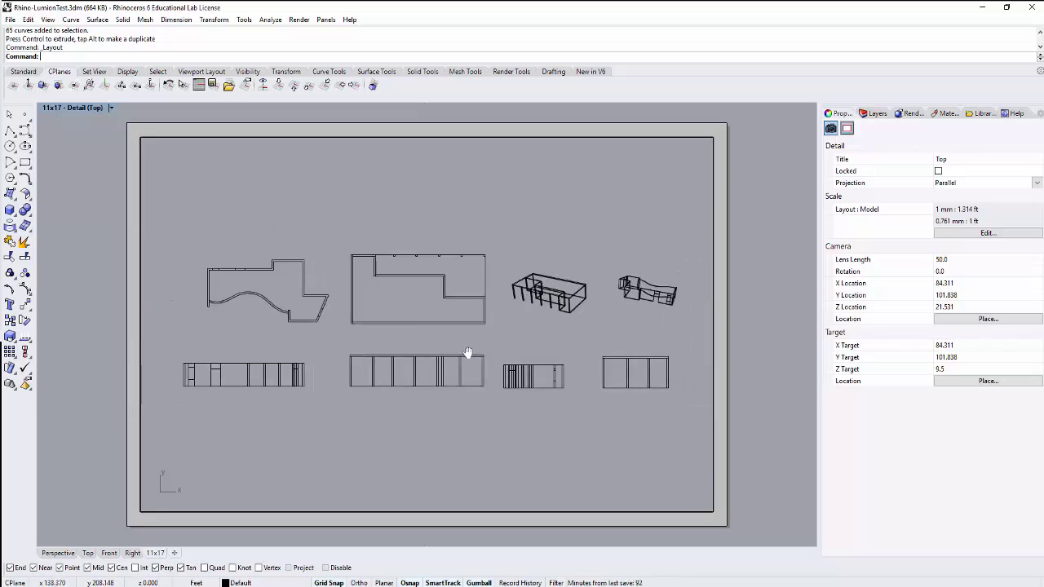
# Nudge the drawings slightly left inside the detail with the Right arrow, then return to page level
pyautogui.doubleClick(90, 420)
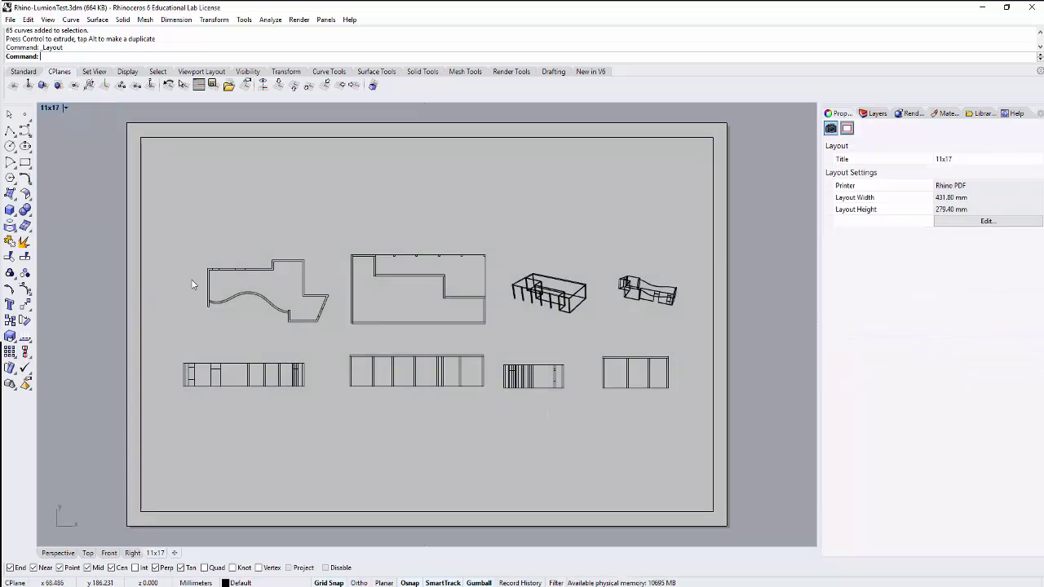
pyautogui.doubleClick(641, 204)
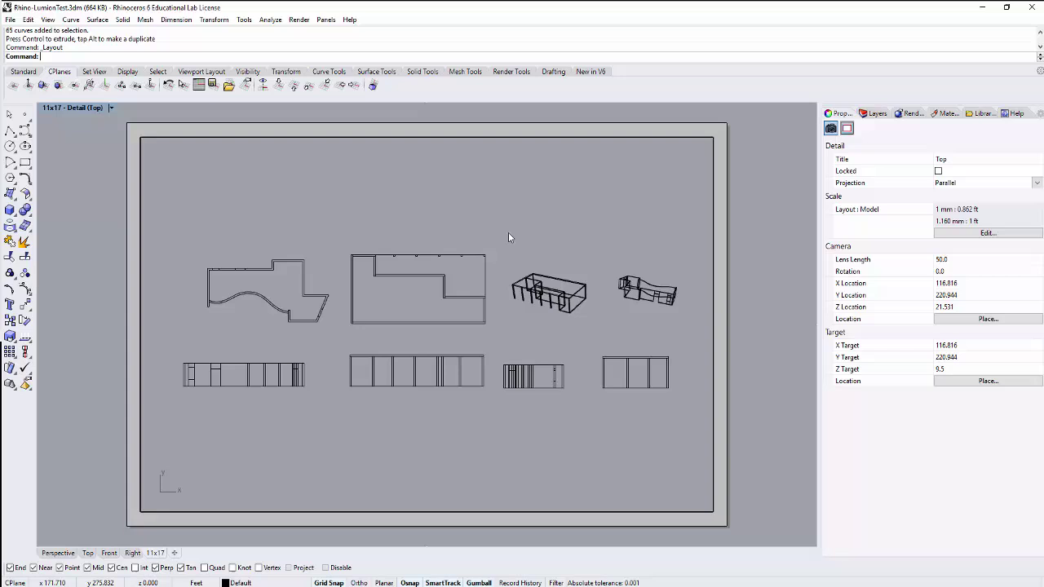
pyautogui.press('Right')
pyautogui.doubleClick(753, 223)
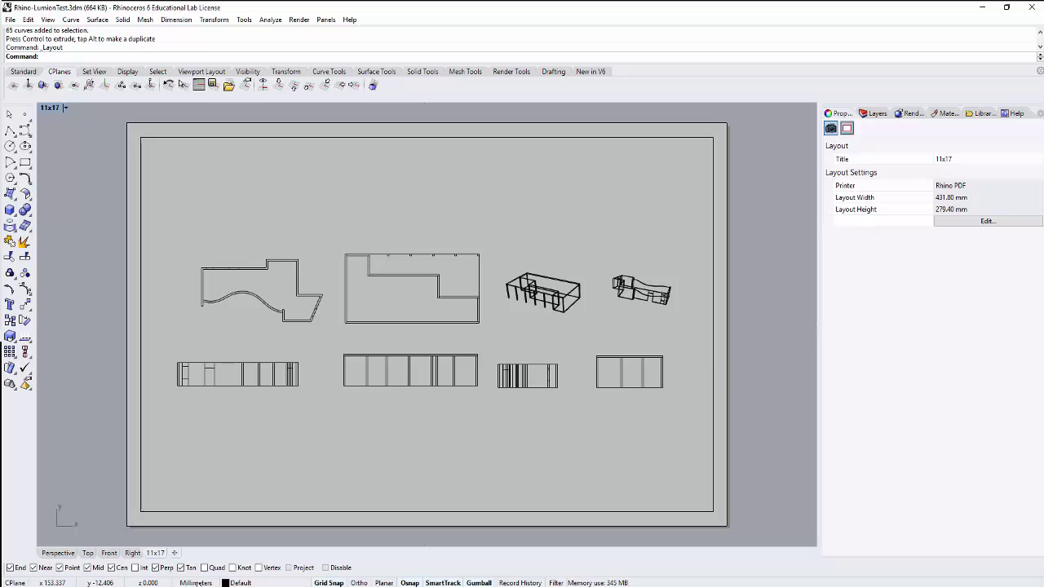
# Set model and layout display to Feet & Inches and layout units to Inches
pyautogui.click(196, 583)
pyautogui.click(245, 573)
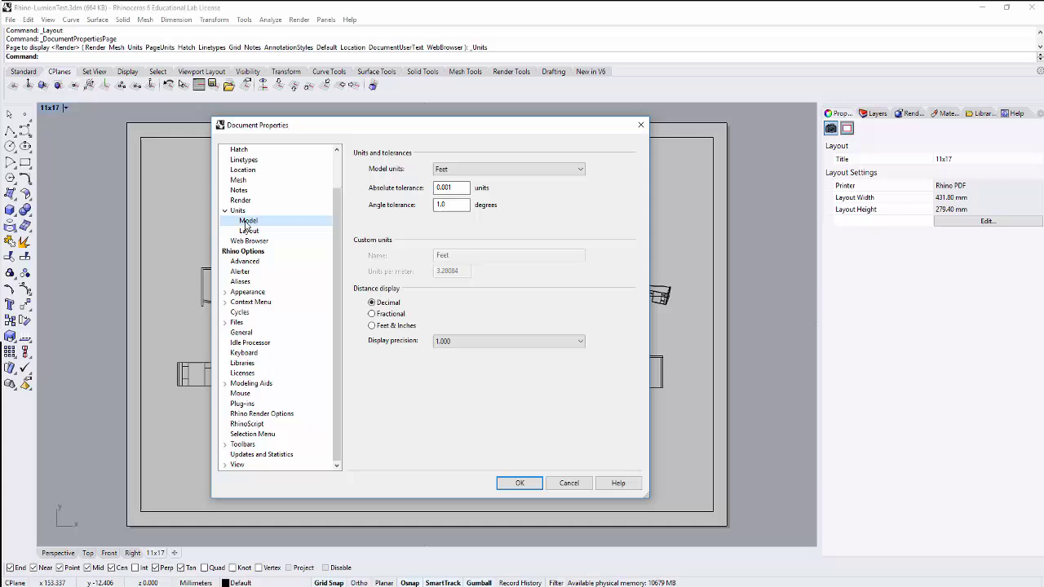
pyautogui.click(375, 326)
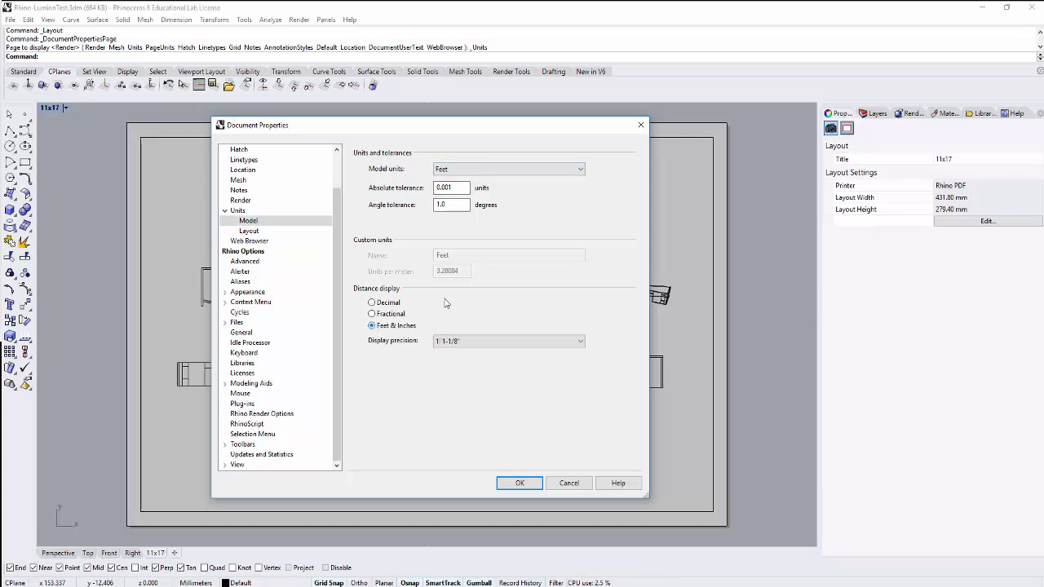
pyautogui.click(249, 231)
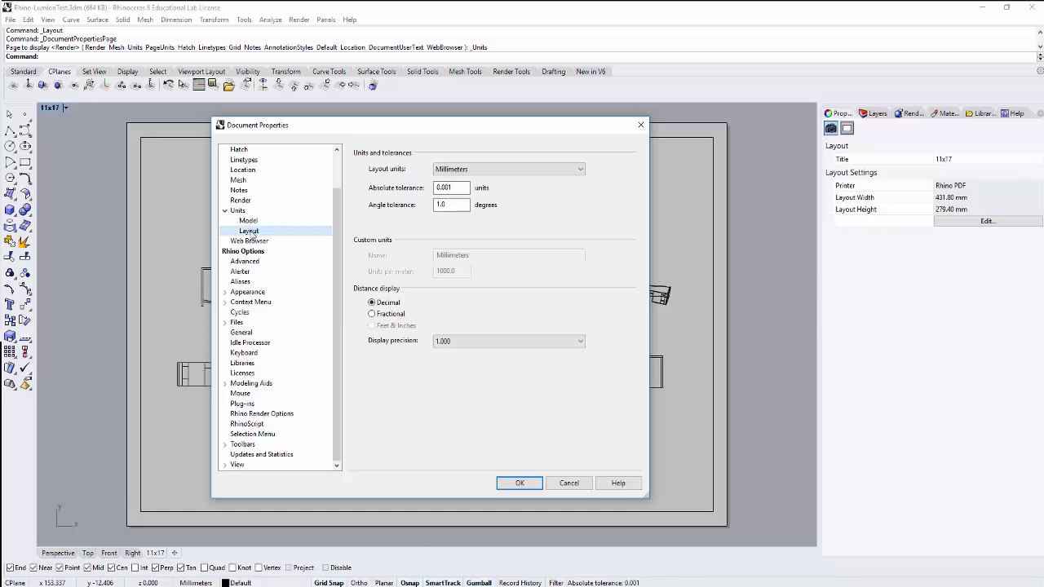
pyautogui.click(457, 169)
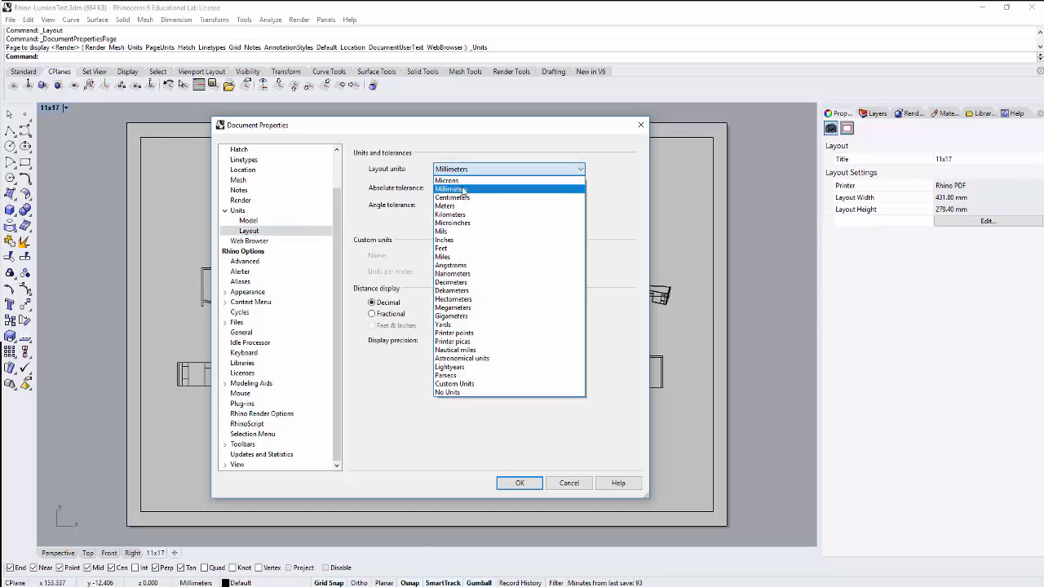
pyautogui.click(462, 239)
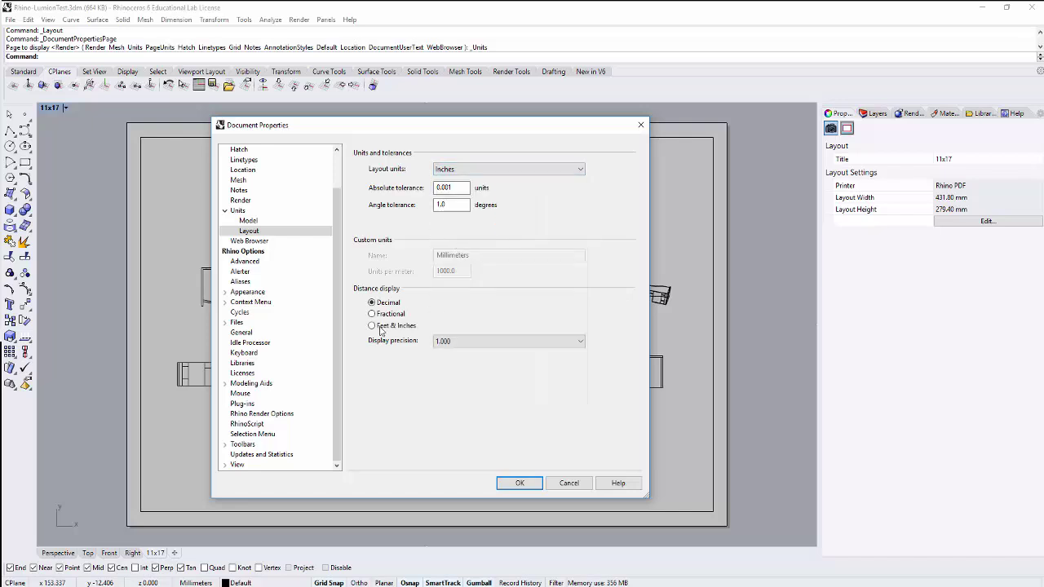
pyautogui.click(380, 327)
pyautogui.click(519, 482)
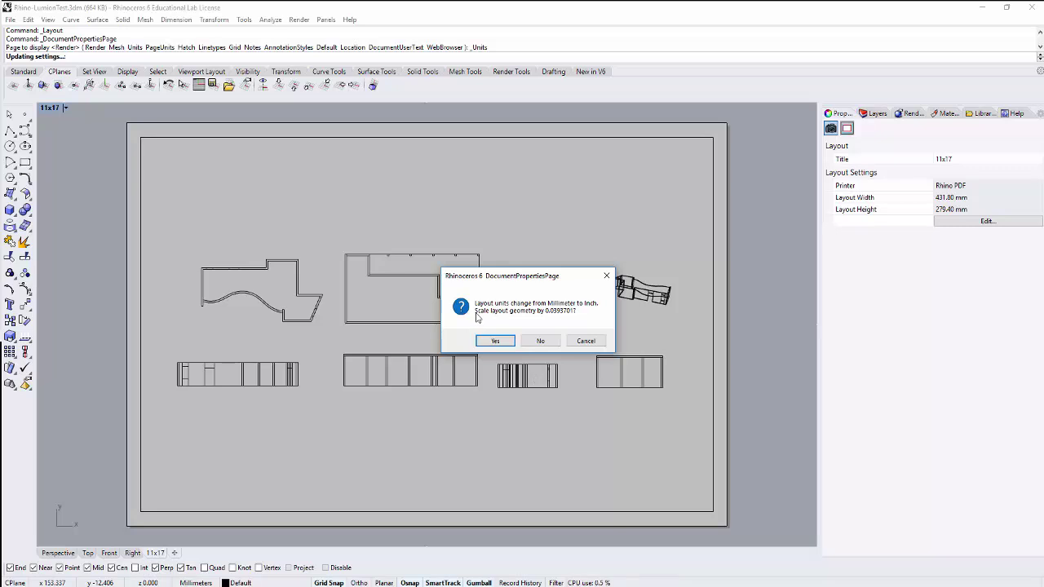
# Keep layout geometry unscaled, then set the Top detail scale to 1 inch = 16 feet
pyautogui.click(540, 342)
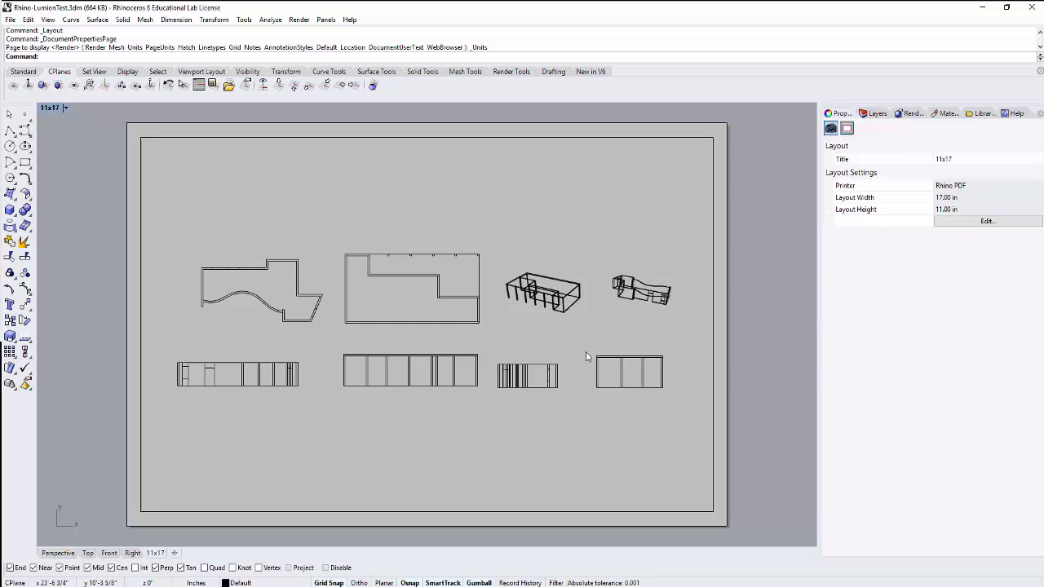
pyautogui.doubleClick(673, 315)
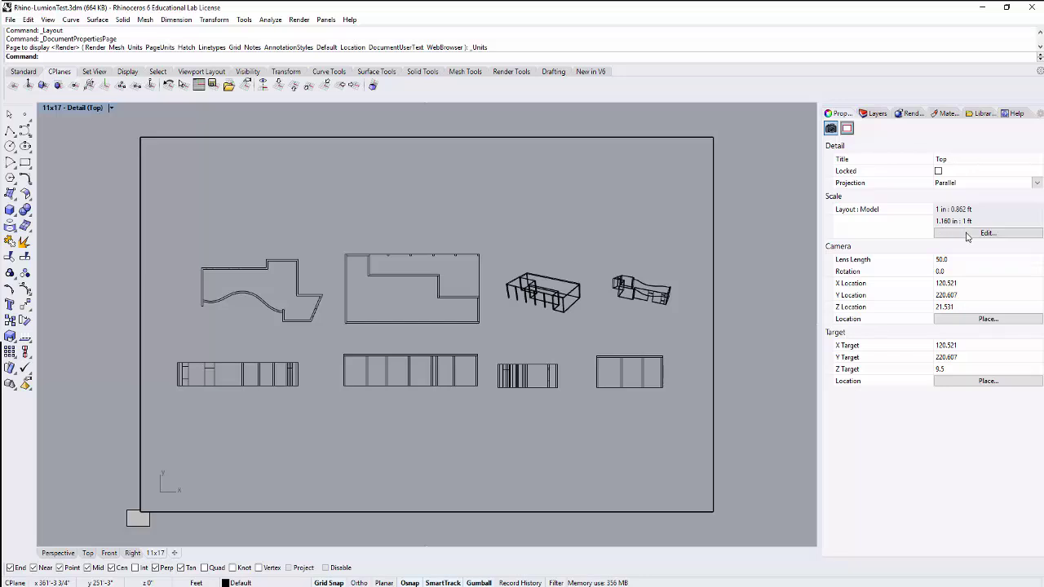
pyautogui.click(968, 234)
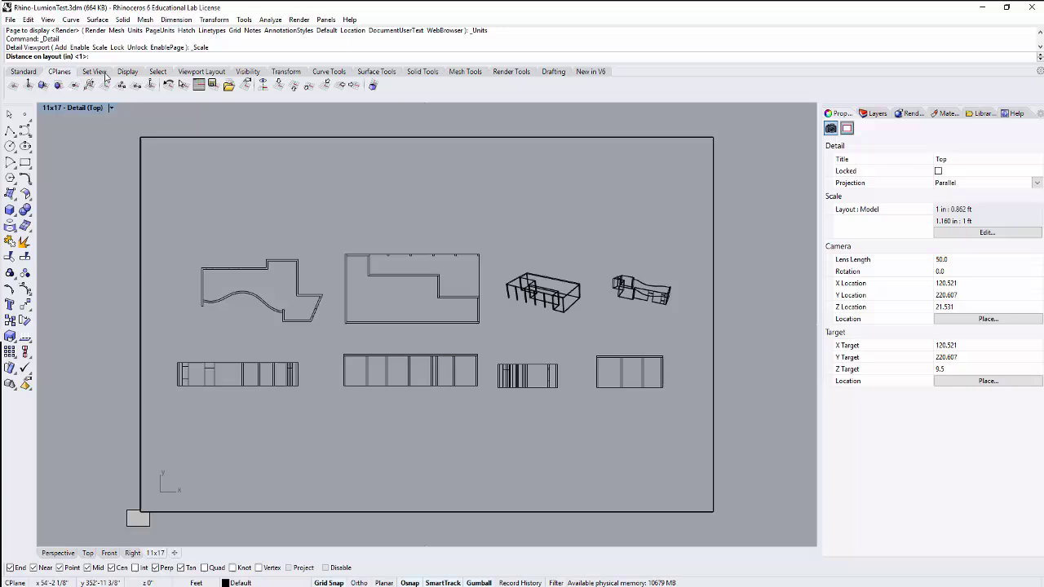
pyautogui.press('Return')
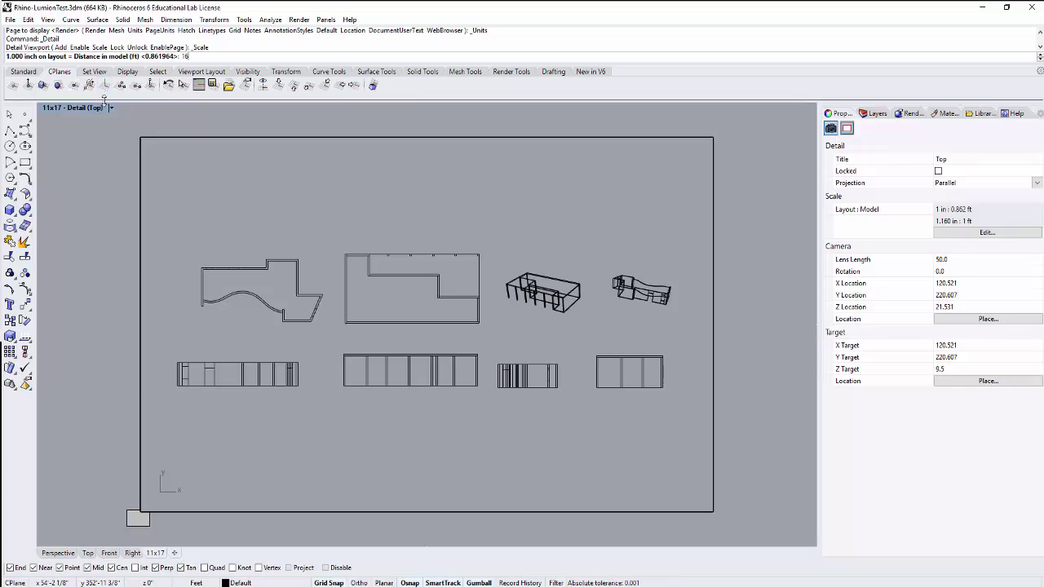
pyautogui.press('Return')
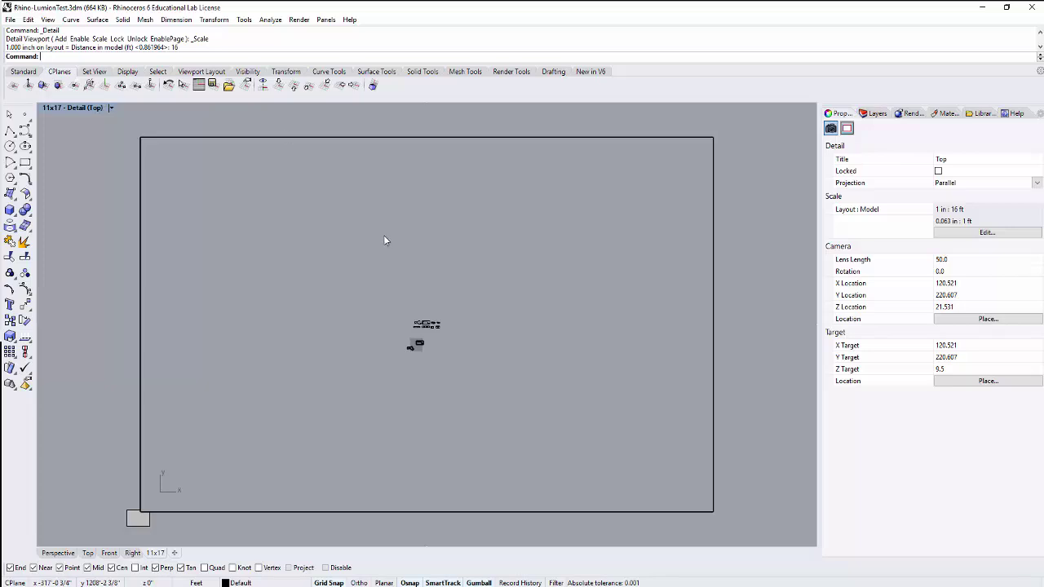
pyautogui.scroll(8, 441, 342)
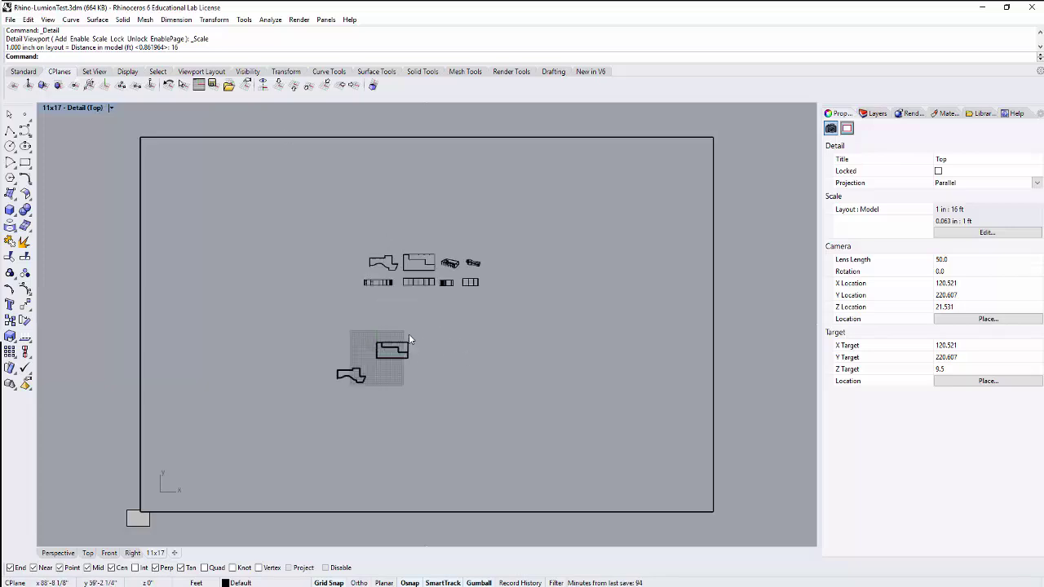
pyautogui.scroll(2, 390, 294)
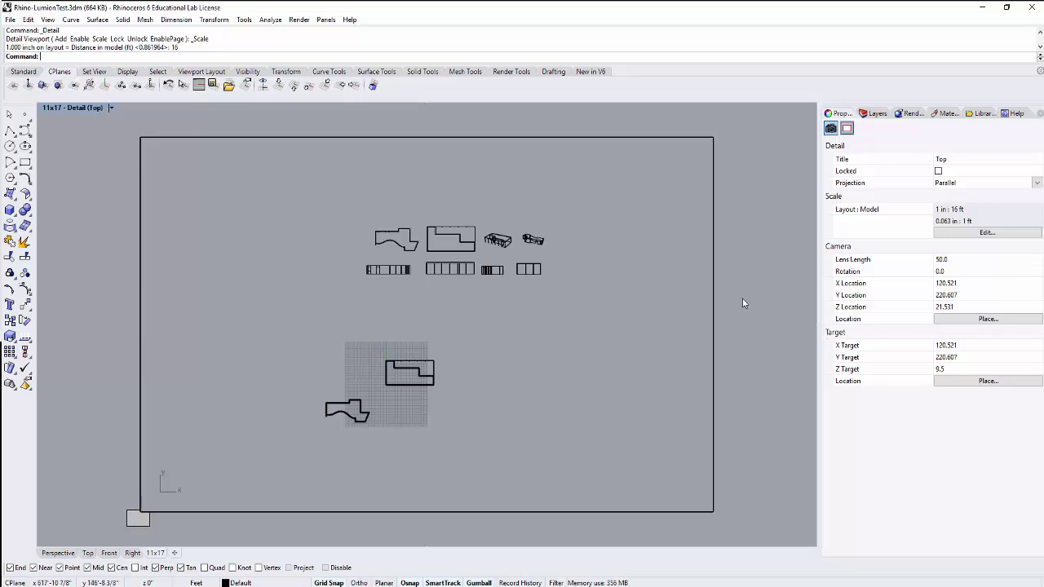
# Permanently delete the 11x17 layout
pyautogui.rightClick(160, 555)
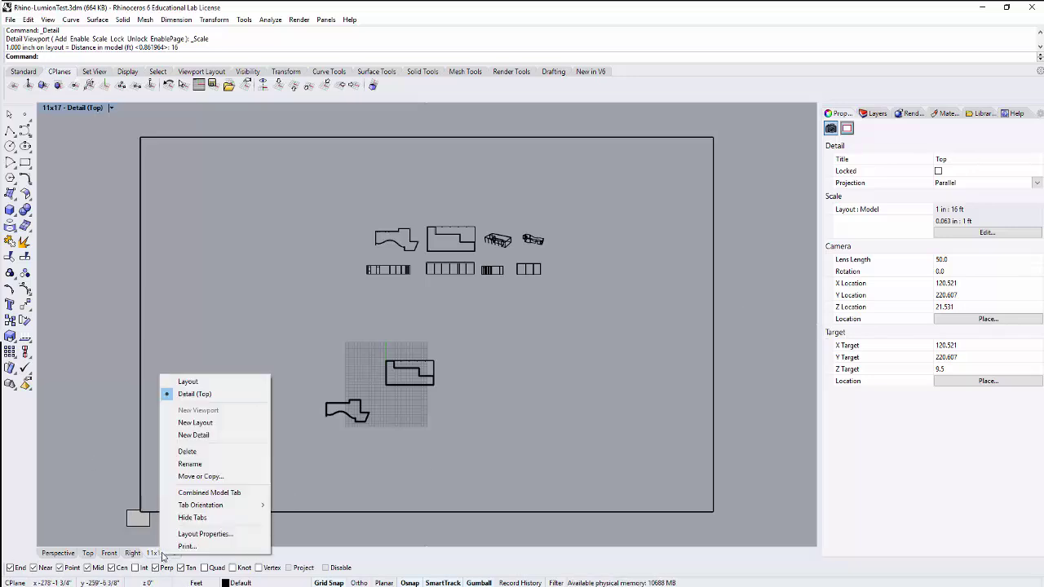
pyautogui.click(209, 453)
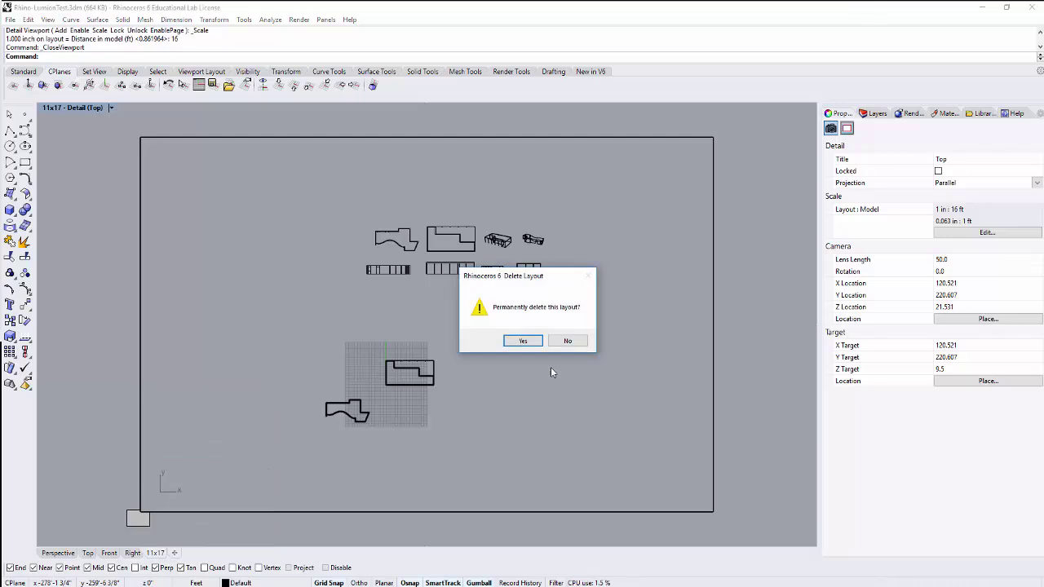
pyautogui.click(523, 341)
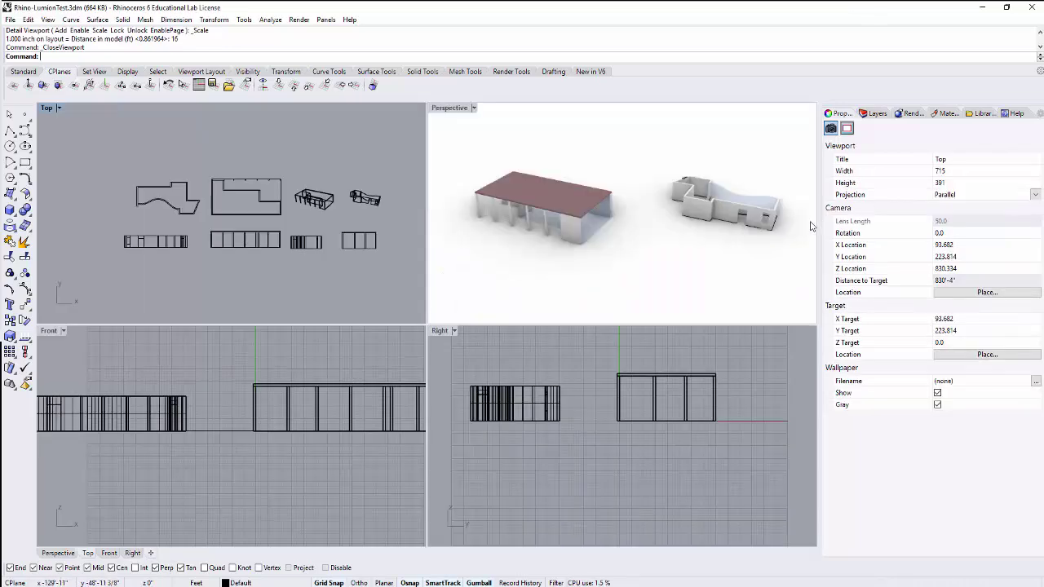
# Recentre the Top view on the drawings and start a new layout from the View menu
pyautogui.scroll(-5, 291, 178)
pyautogui.middleClick(285, 207)
pyautogui.middleClick(333, 251)
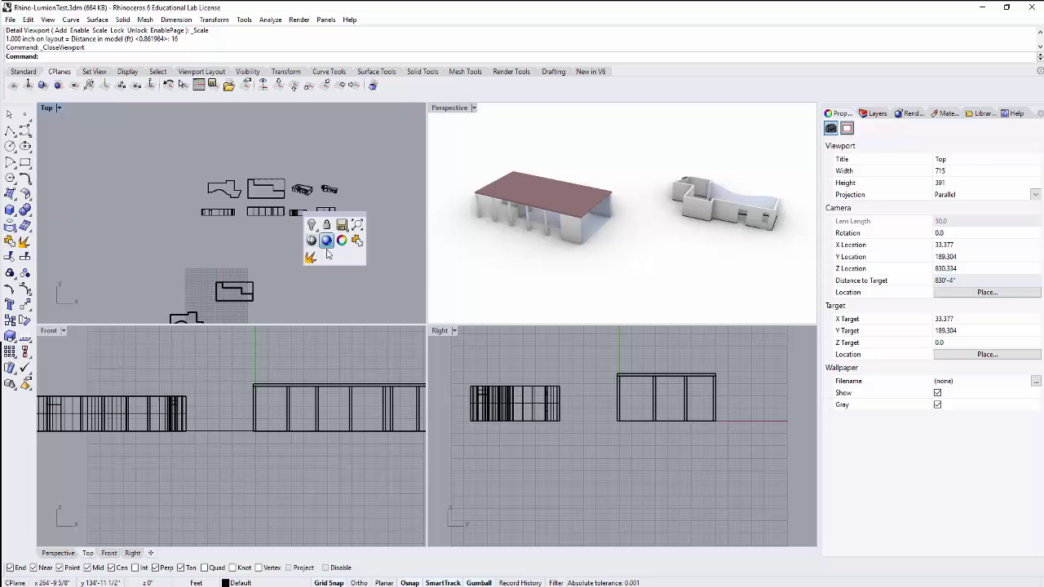
pyautogui.moveTo(251, 218); pyautogui.dragTo(228, 241, button='right')
pyautogui.scroll(3, 227, 241)
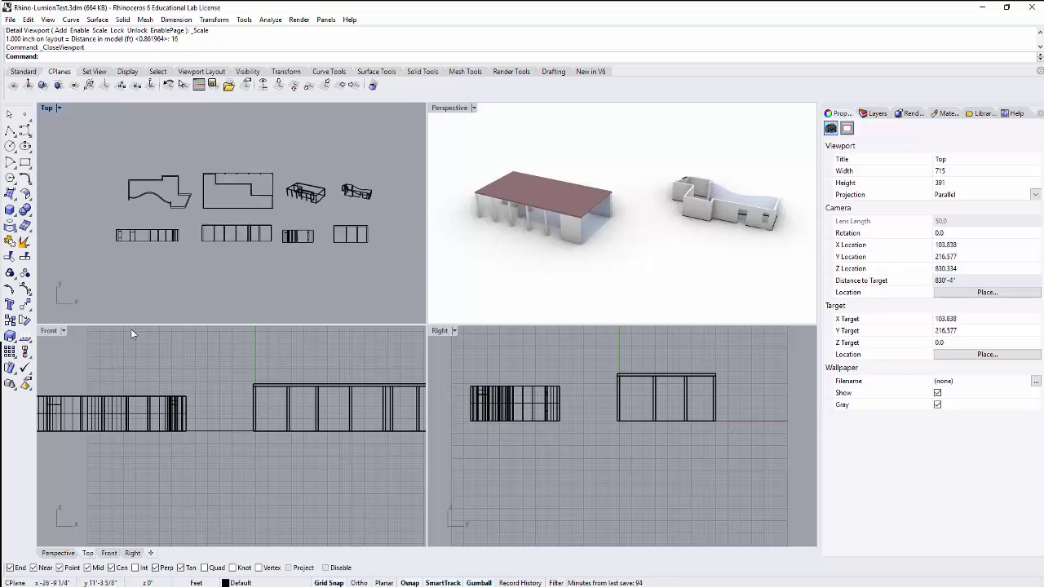
pyautogui.click(48, 18)
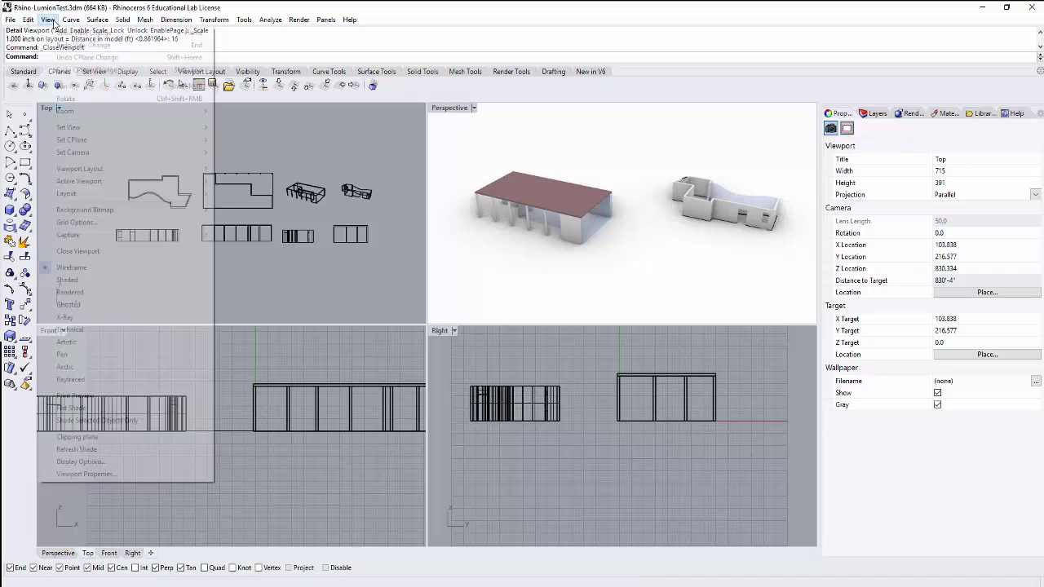
# Create a new layout named 11x17, cancel the repeated dialog, and activate its Top detail
pyautogui.moveTo(90, 196)
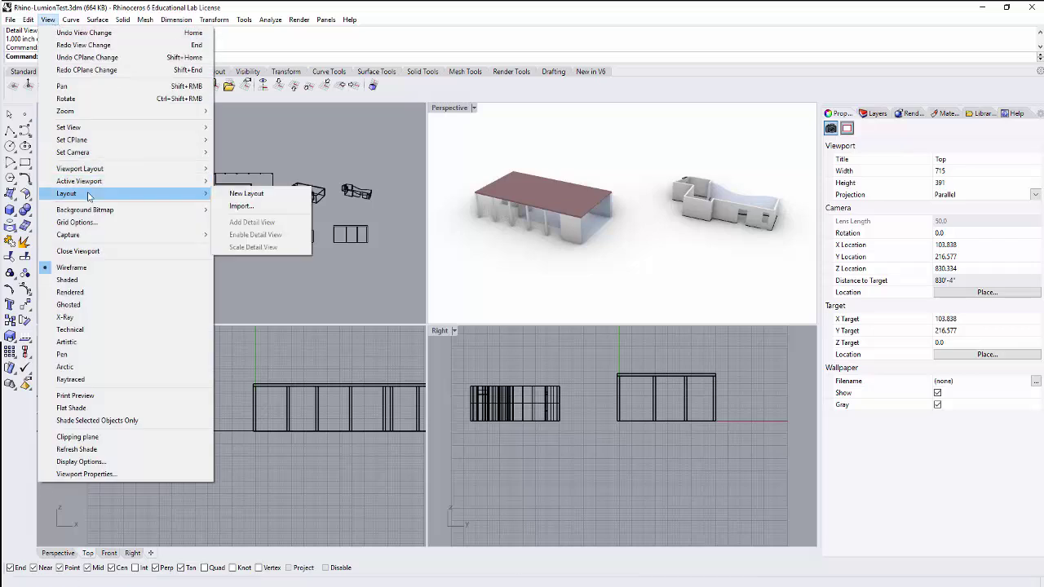
pyautogui.click(241, 197)
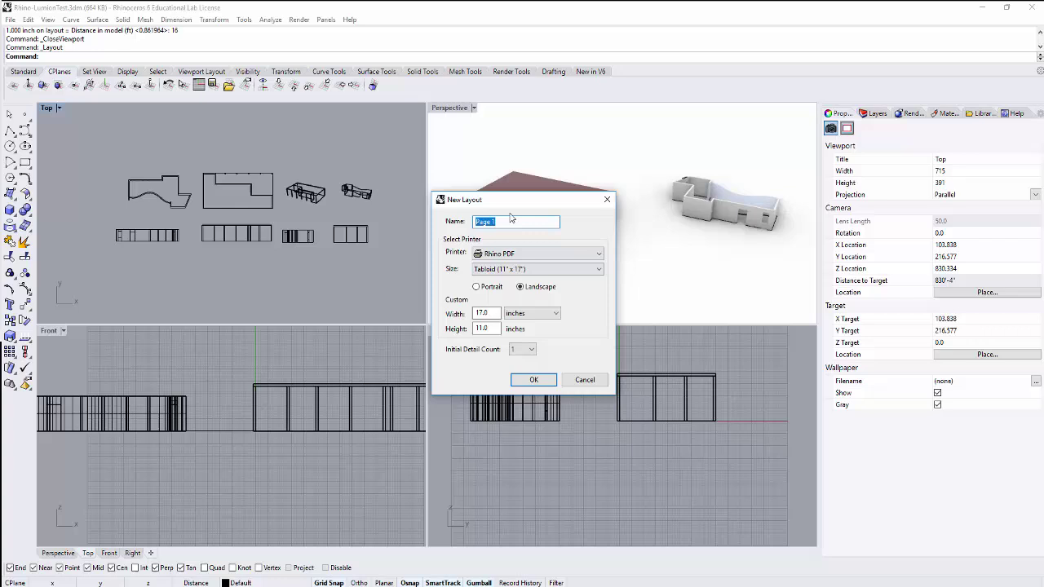
pyautogui.click(517, 221)
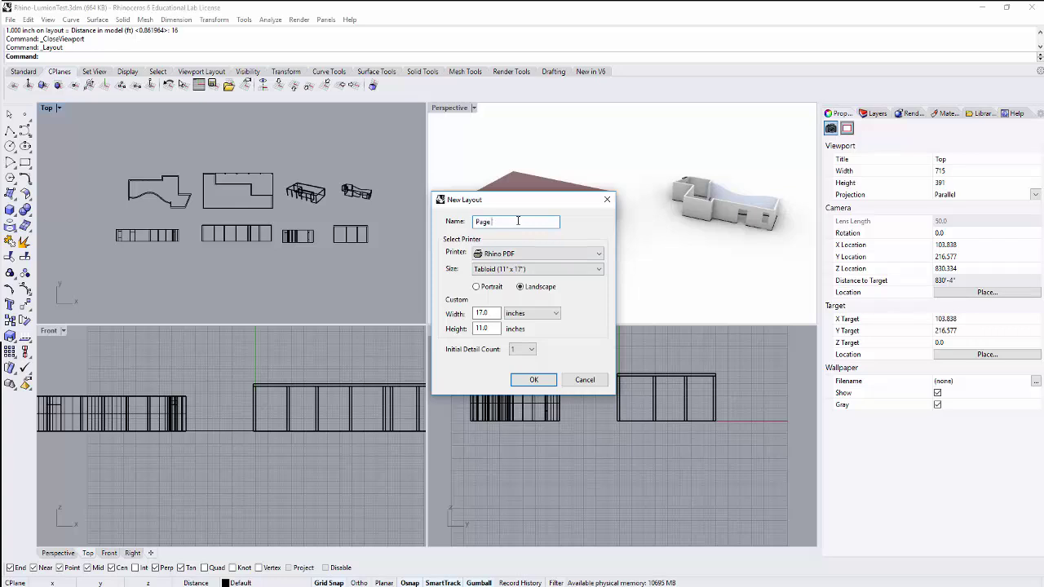
pyautogui.write('11x17')
pyautogui.click(536, 379)
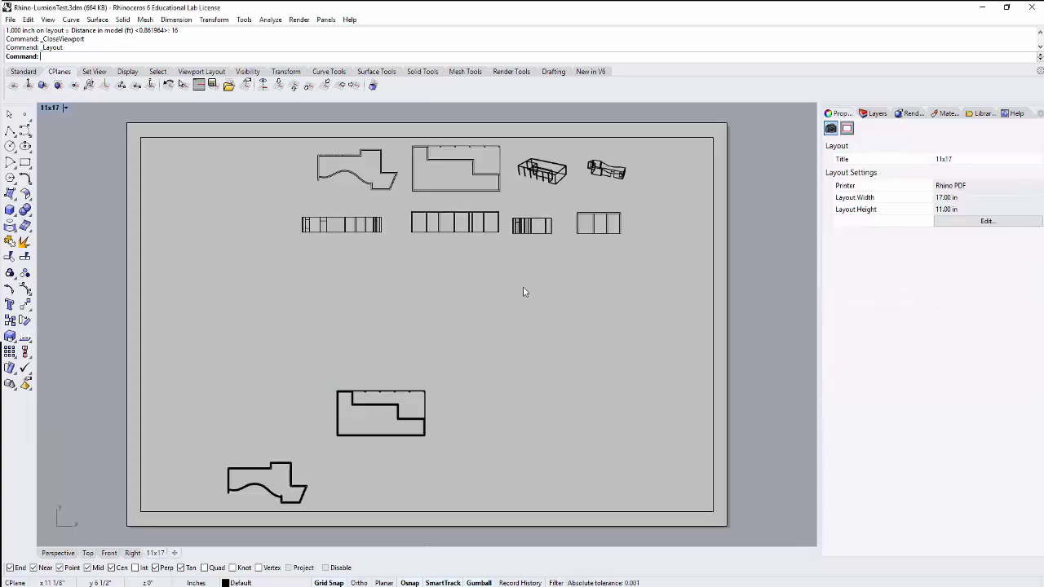
pyautogui.press('Return')
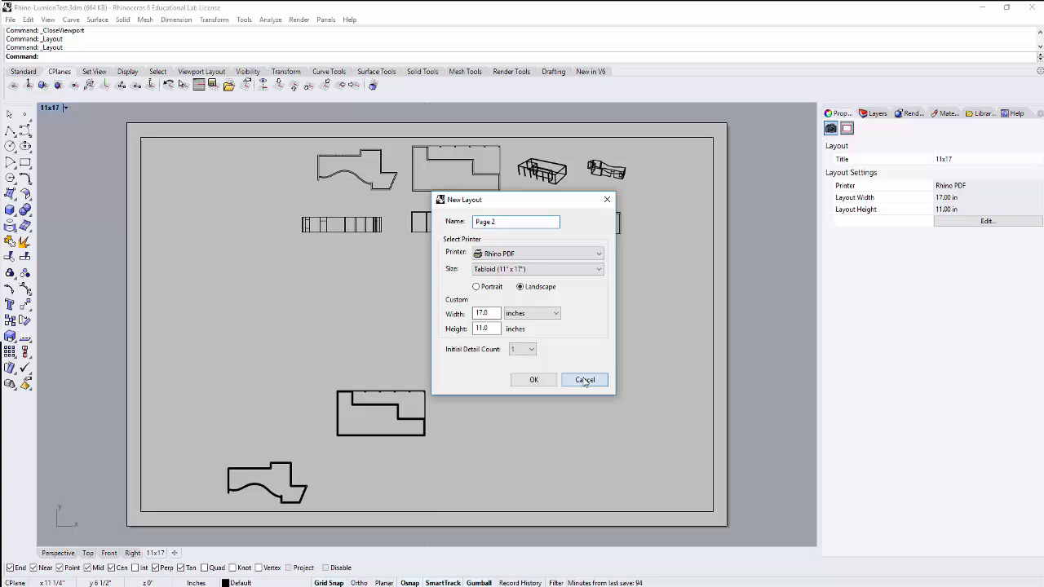
pyautogui.click(585, 380)
pyautogui.doubleClick(465, 261)
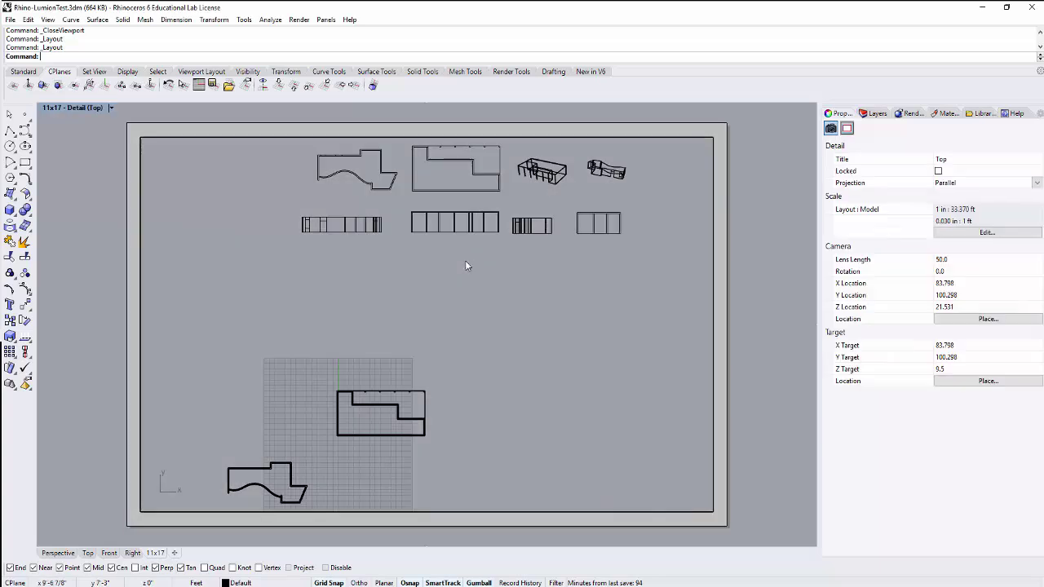
# Scale the new Top detail to 1 inch = 16 feet and pan the drawings across the sheet
pyautogui.middleClick(535, 278)
pyautogui.moveTo(460, 338); pyautogui.dragTo(438, 398, button='right')
pyautogui.scroll(3, 434, 404)
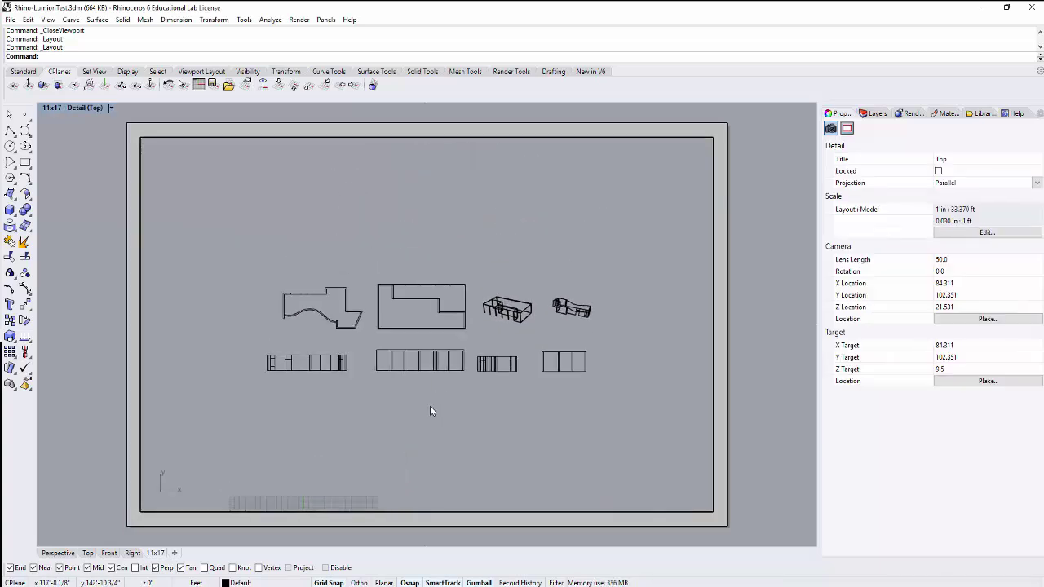
pyautogui.click(983, 232)
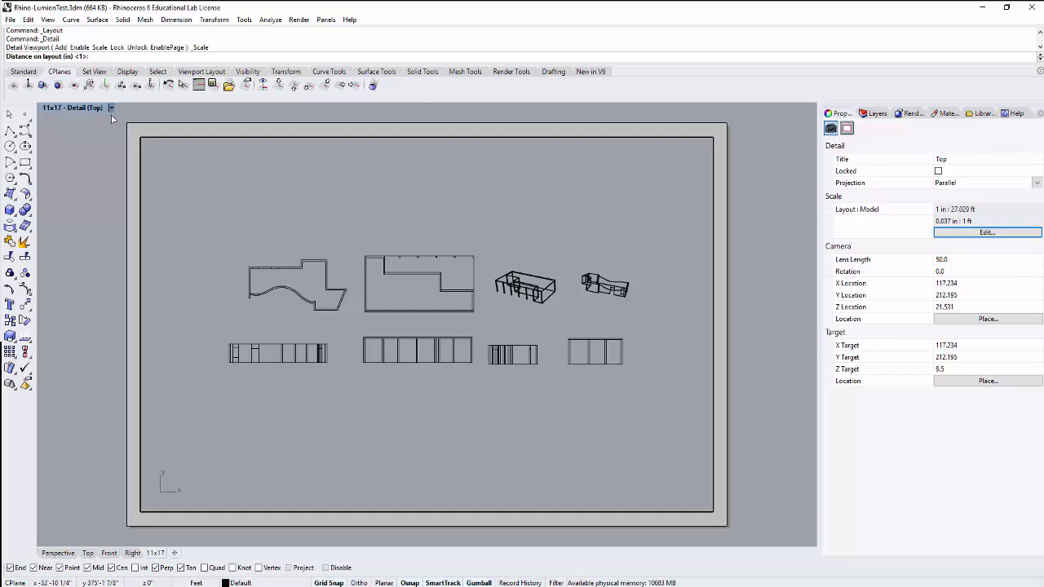
pyautogui.press('Return')
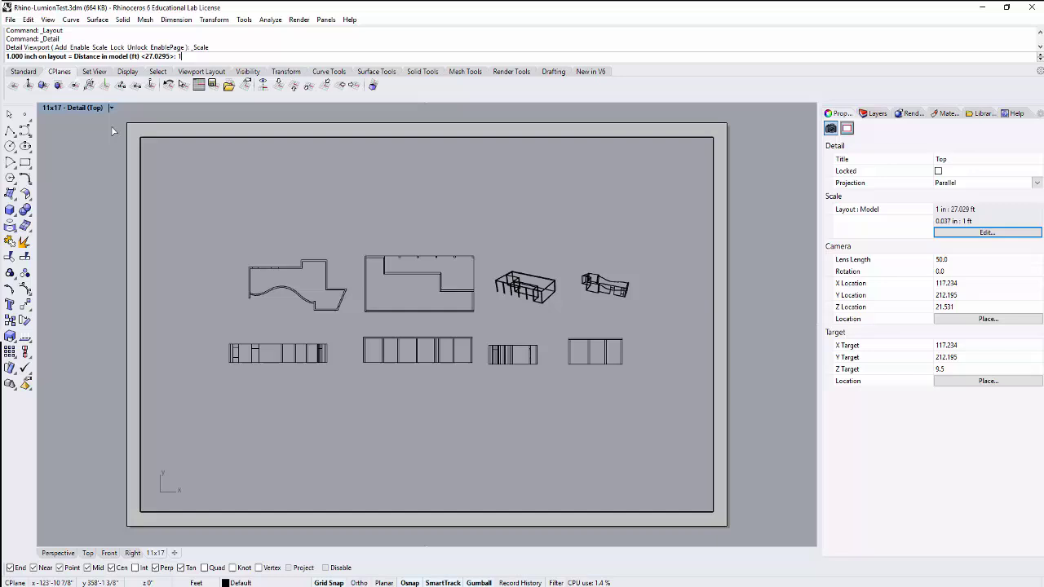
pyautogui.press('Return')
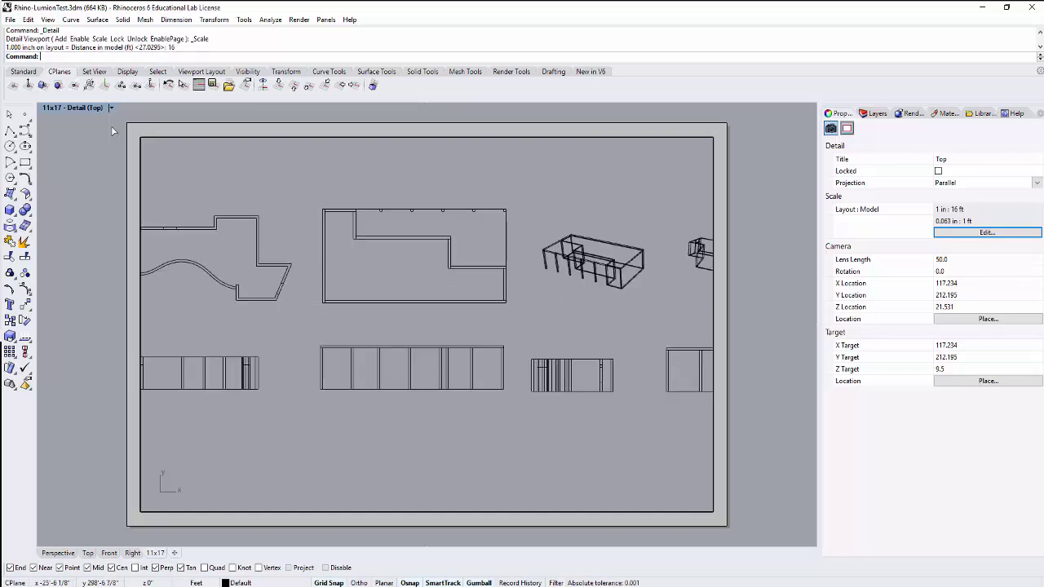
pyautogui.moveTo(388, 230); pyautogui.dragTo(262, 188, button='right')
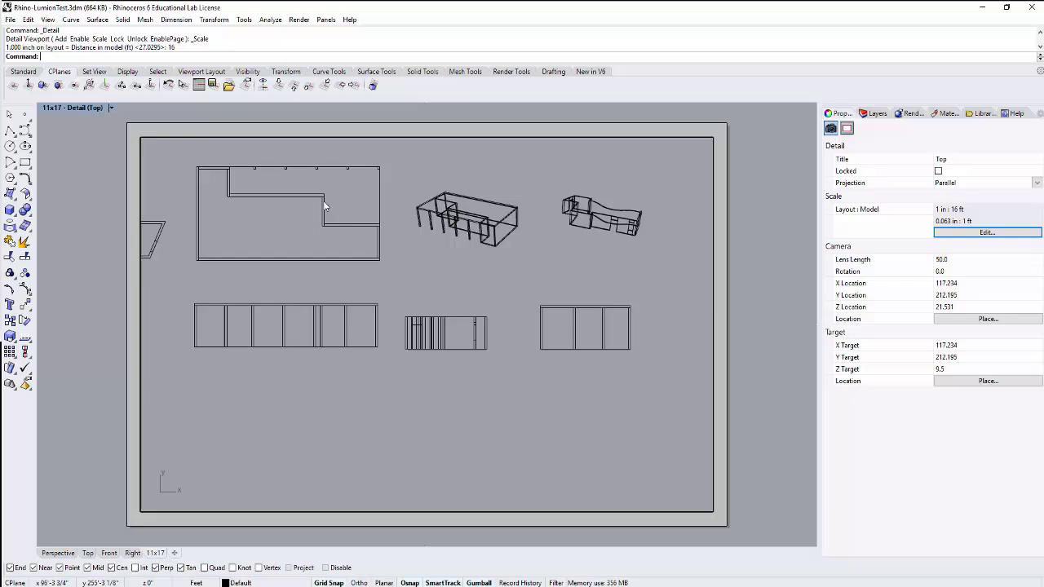
# Shift three of the building drawings toward the lower left of the sheet
pyautogui.moveTo(392, 171); pyautogui.dragTo(672, 393)
pyautogui.moveTo(551, 240); pyautogui.dragTo(541, 297)
pyautogui.click(508, 377)
# Move the two lower building drawings to the left within the detail
pyautogui.moveTo(389, 328); pyautogui.dragTo(662, 441)
pyautogui.moveTo(534, 351); pyautogui.dragTo(234, 361)
pyautogui.click(559, 351)
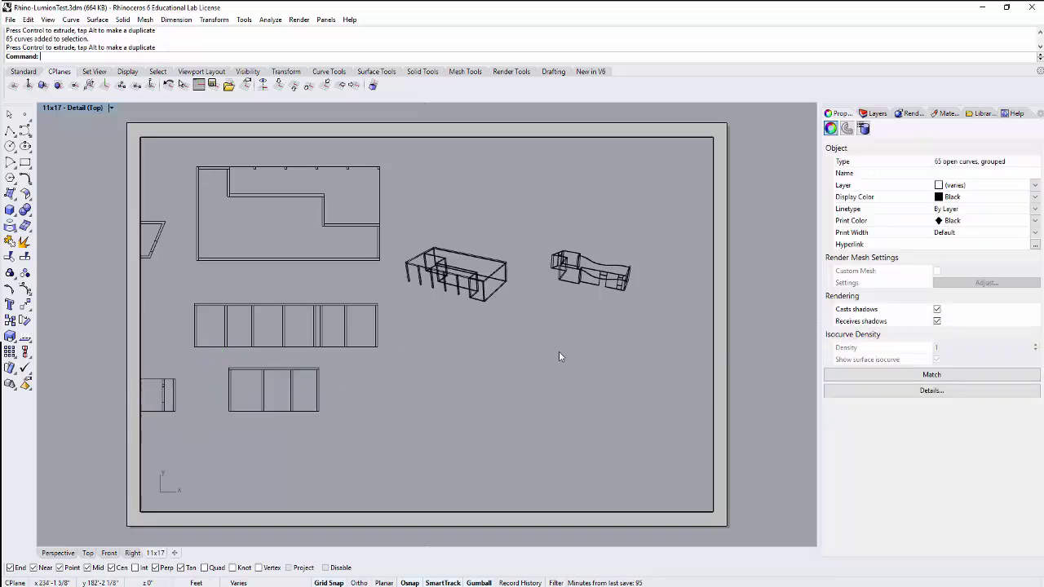
pyautogui.moveTo(501, 372); pyautogui.dragTo(408, 383, button='right')
# Move both 3-D model views to the page's lower left and centre all drawings
pyautogui.moveTo(404, 206); pyautogui.dragTo(662, 308)
pyautogui.moveTo(575, 243); pyautogui.dragTo(266, 436)
pyautogui.rightClick(403, 397)
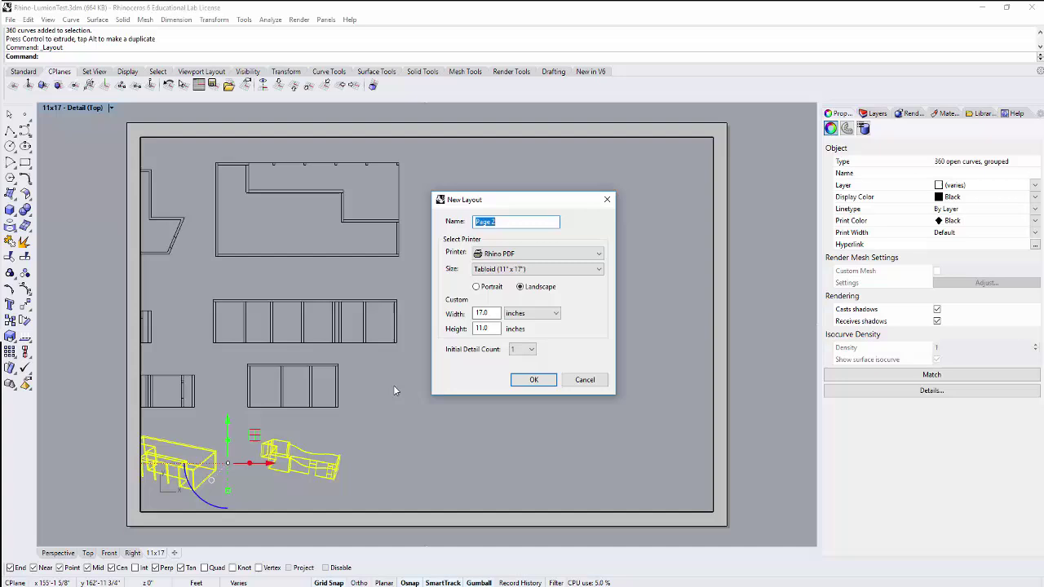
pyautogui.click(601, 381)
pyautogui.moveTo(463, 373); pyautogui.dragTo(649, 363, button='right')
pyautogui.press('Escape')
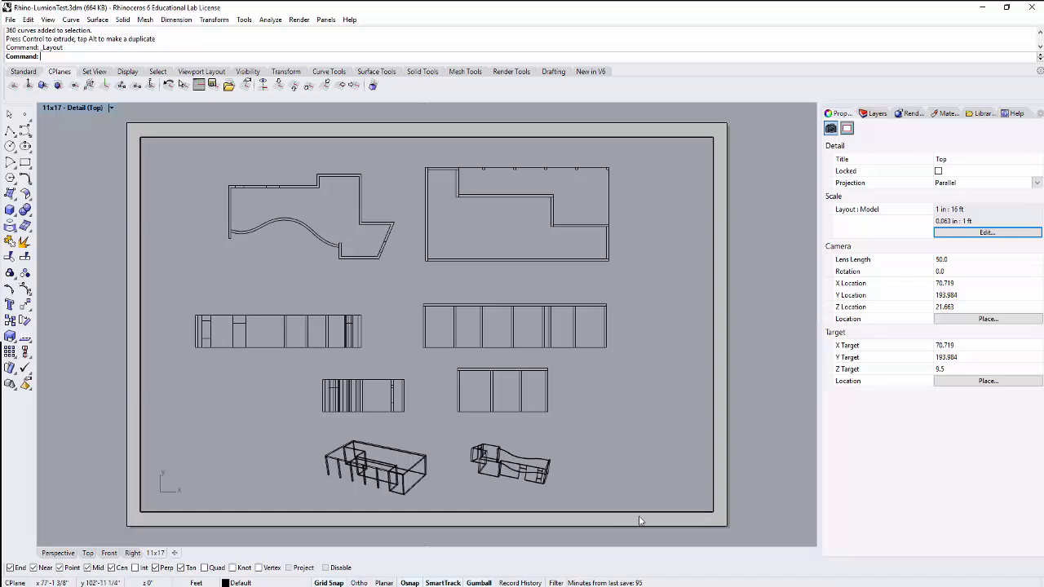
pyautogui.moveTo(577, 367); pyautogui.dragTo(588, 363, button='right')
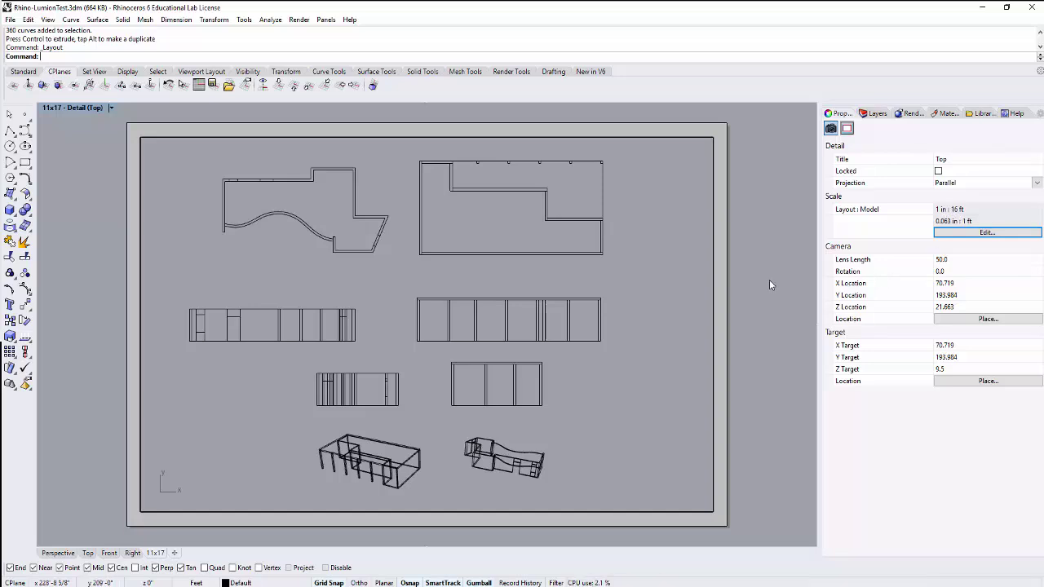
# Deactivate the detail to return to the 11x17 page level
pyautogui.doubleClick(726, 267)
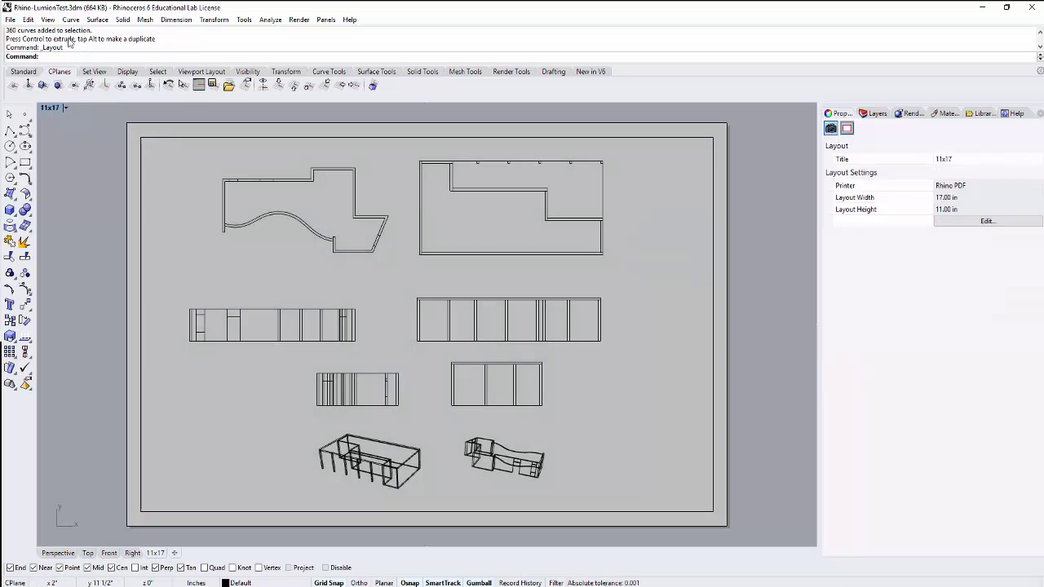